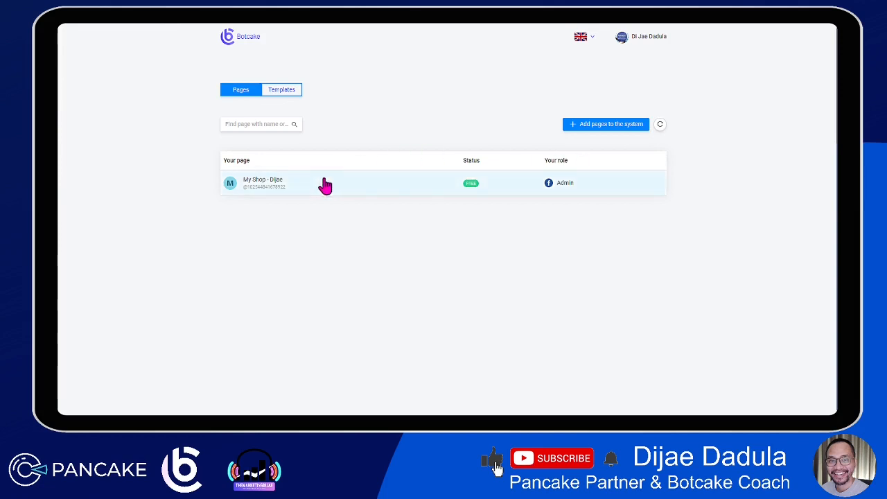
Open the My Shop page's dashboard, locate its Page ID and follow its bot link.
click(430, 191)
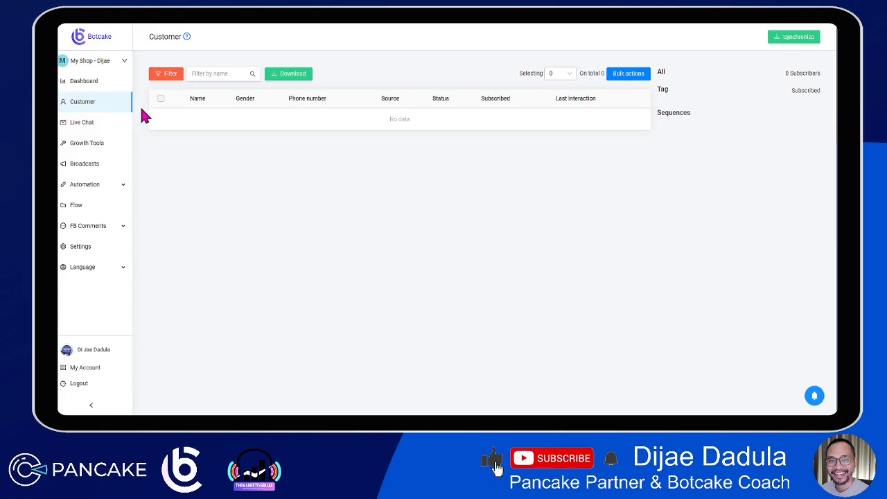
click(118, 89)
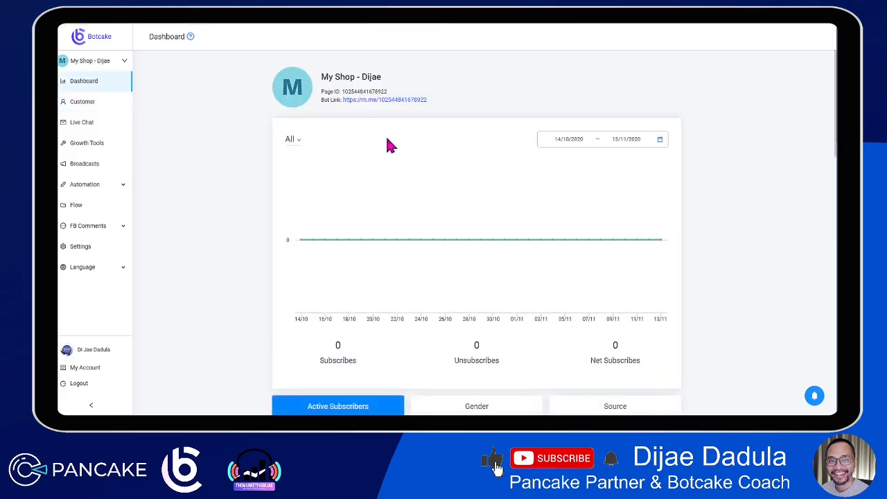
drag(447, 102, 342, 99)
click(353, 88)
click(415, 99)
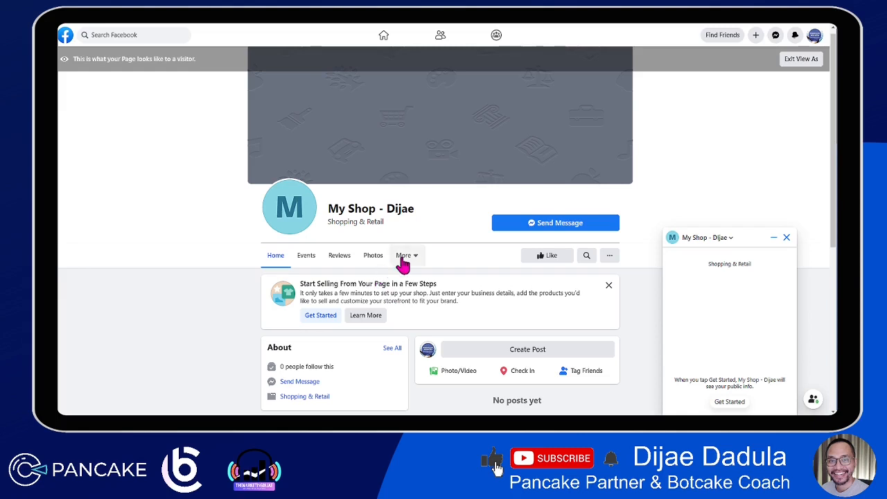
On the shop's Facebook page, view the About section as a visitor, closing the chat window and leaving the visitor view.
click(412, 256)
click(408, 349)
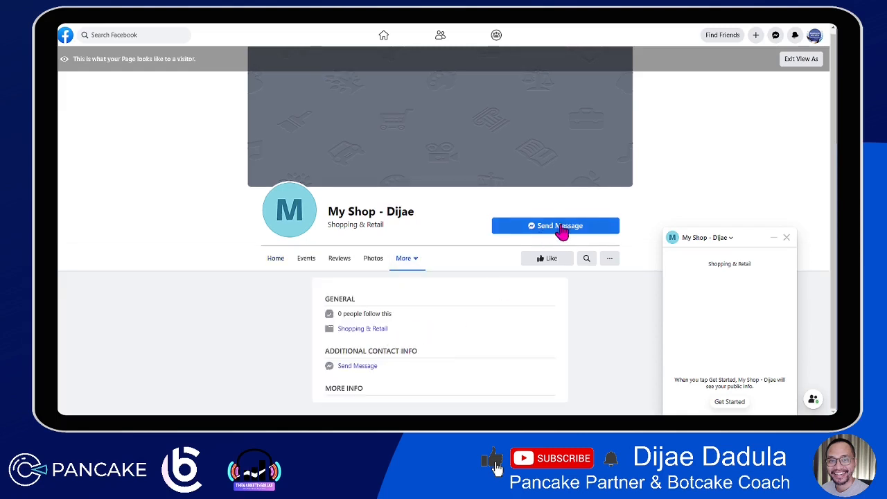
click(786, 238)
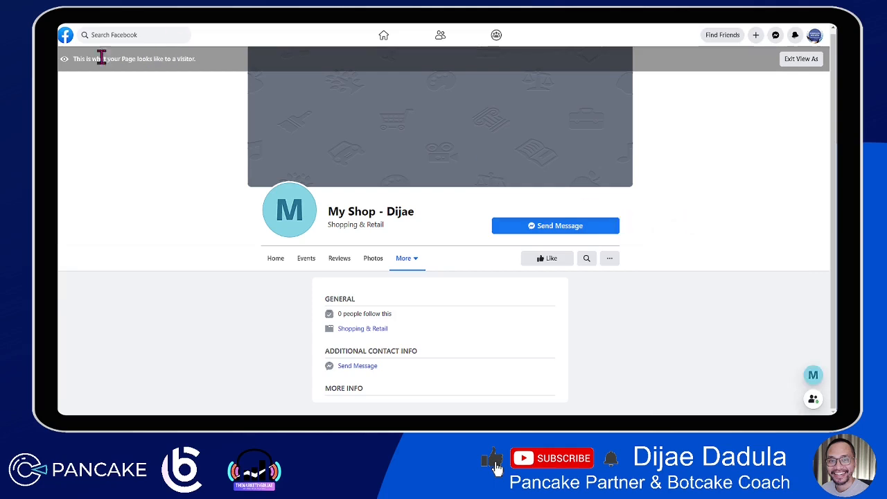
click(801, 61)
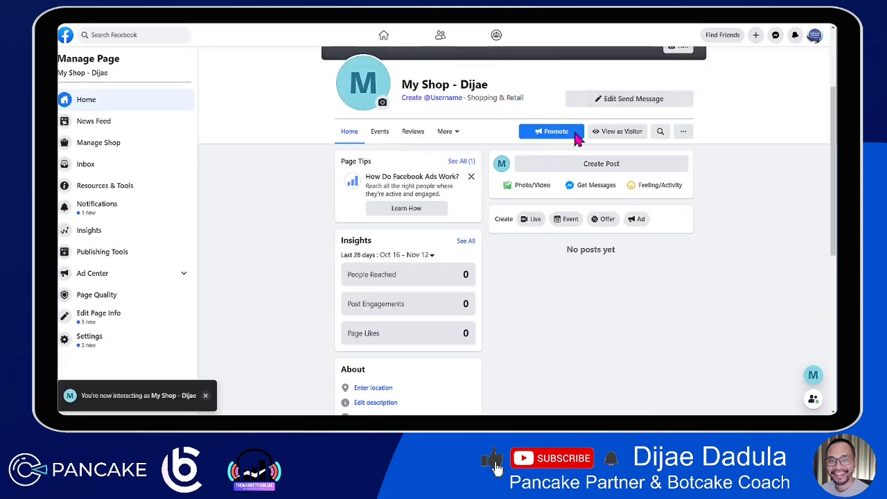
Open the About section in the page's management view and highlight the Page ID under More Info.
click(447, 131)
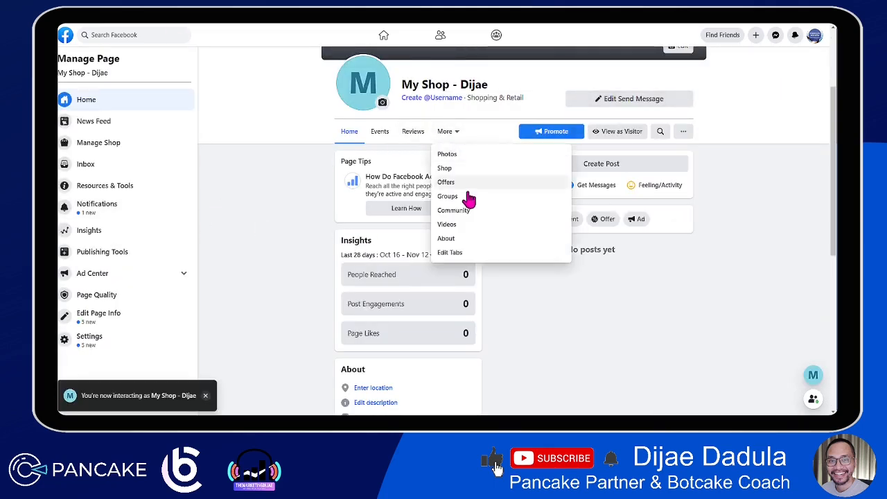
click(466, 249)
scroll(475, 263, down, 2)
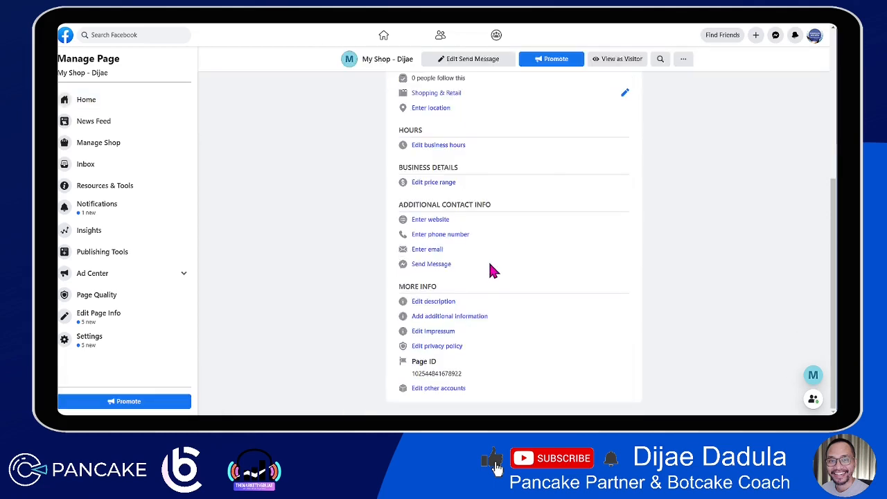
double_click(447, 374)
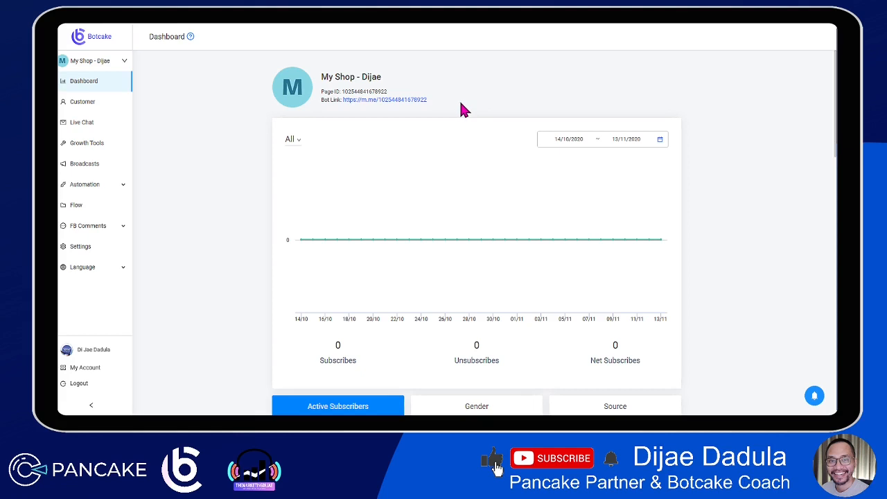
Switch back to Botcake and examine the dashboard's bot link, subscriber statistics and message charts.
drag(427, 99, 326, 99)
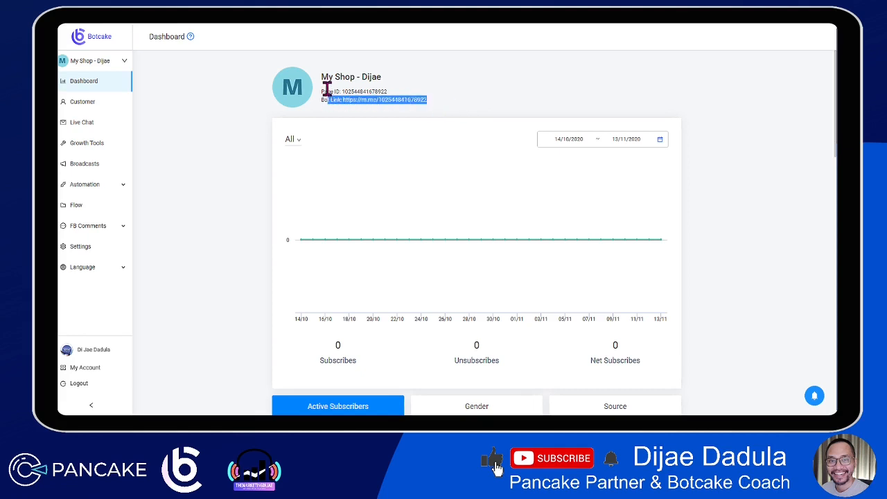
click(324, 91)
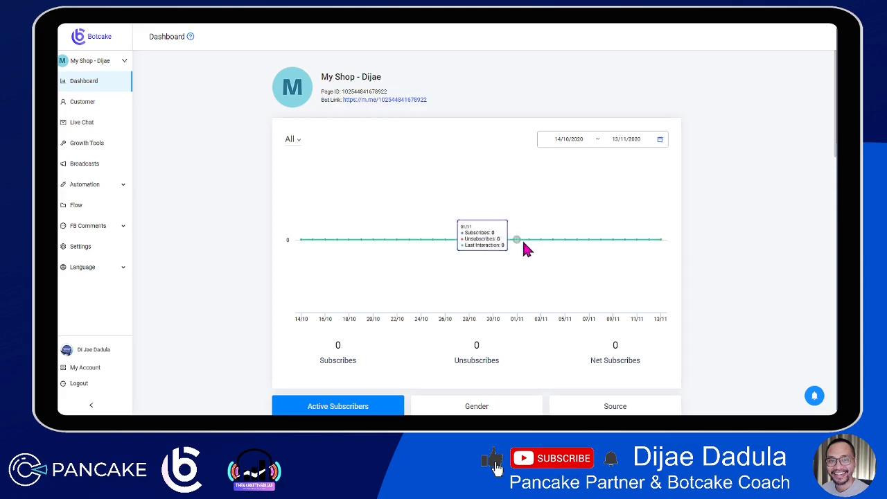
scroll(521, 238, down, 1)
scroll(435, 187, down, 2)
scroll(529, 264, down, 1)
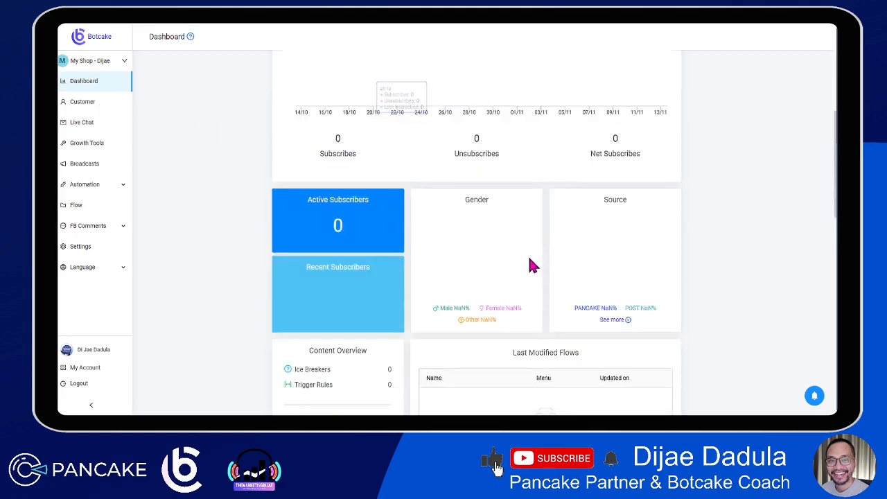
scroll(585, 233, up, 3)
scroll(640, 259, down, 9)
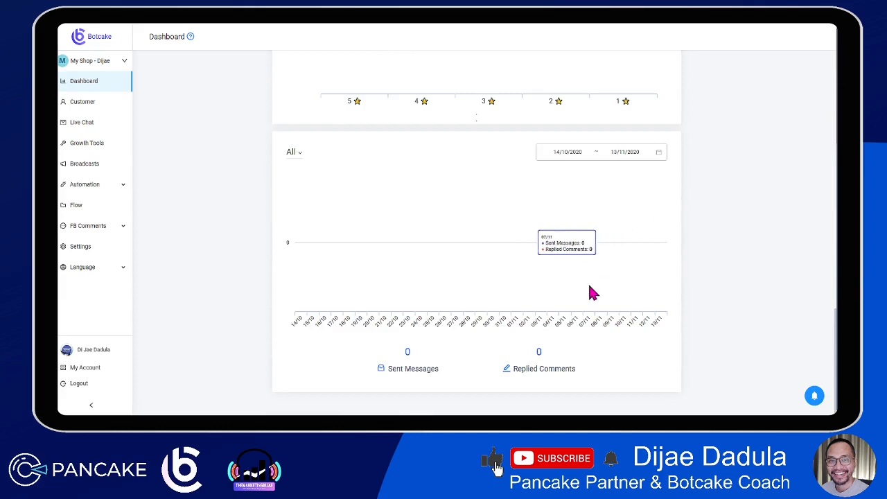
scroll(590, 291, up, 8)
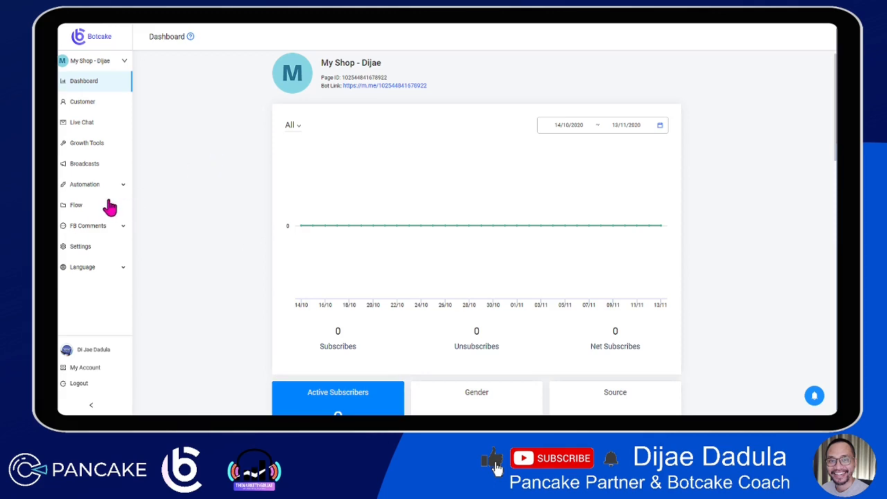
Open the Flow section and look through its message categories, including Opt-in Message, Broadcasts, Welcome Message, Default Reply, Keywords, POST and Ice Breaker.
click(84, 207)
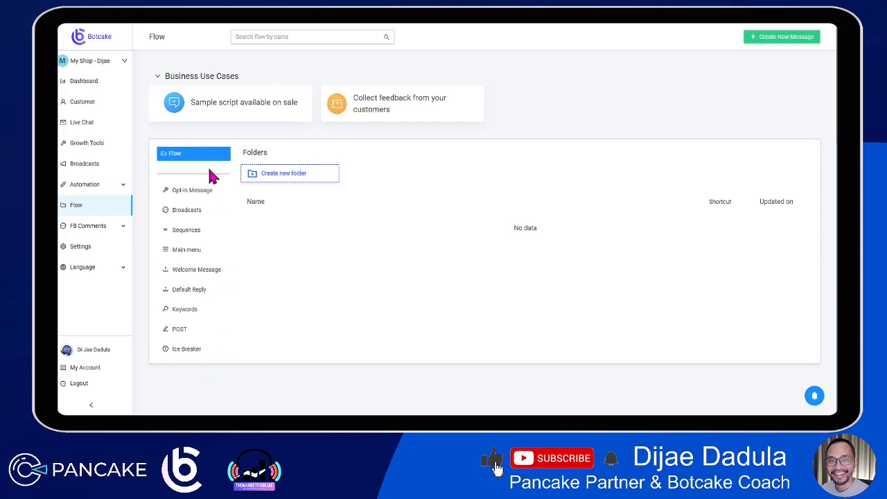
click(197, 350)
click(197, 191)
click(188, 212)
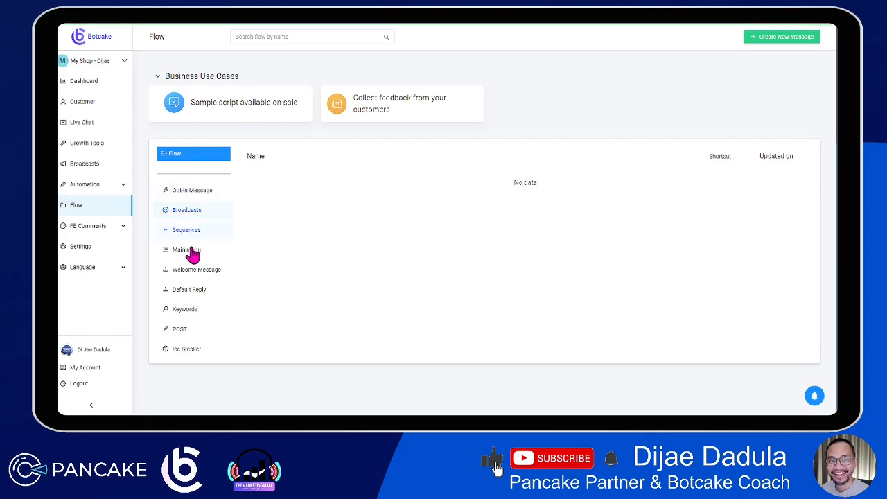
click(195, 271)
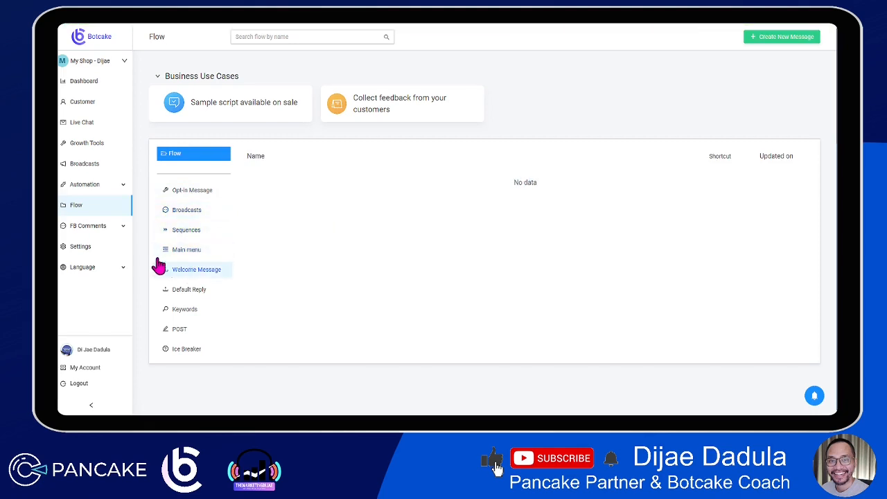
click(181, 290)
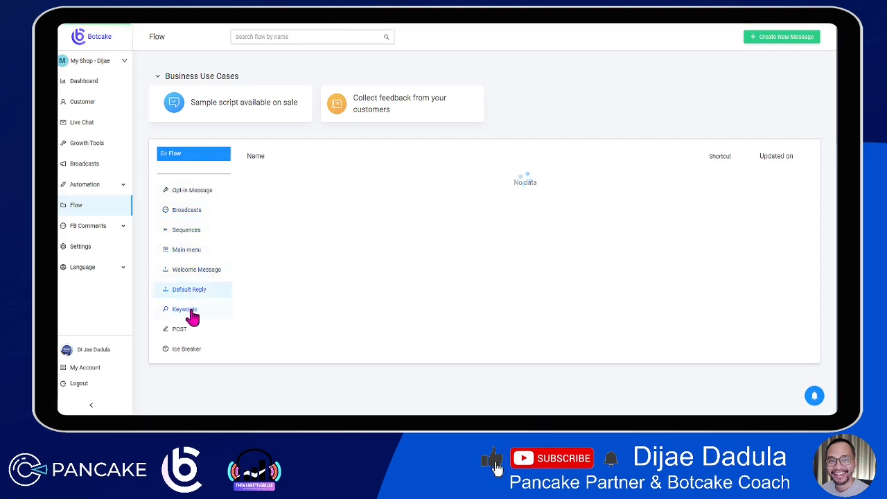
click(192, 313)
click(183, 332)
click(188, 351)
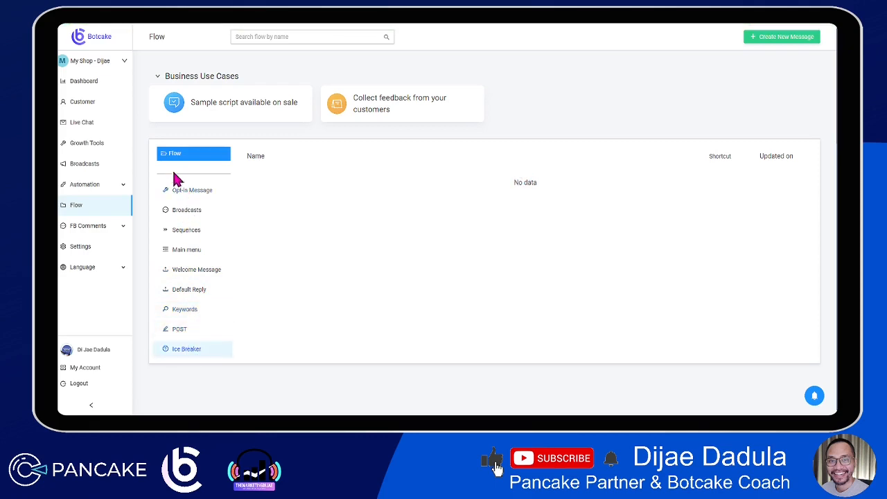
click(185, 194)
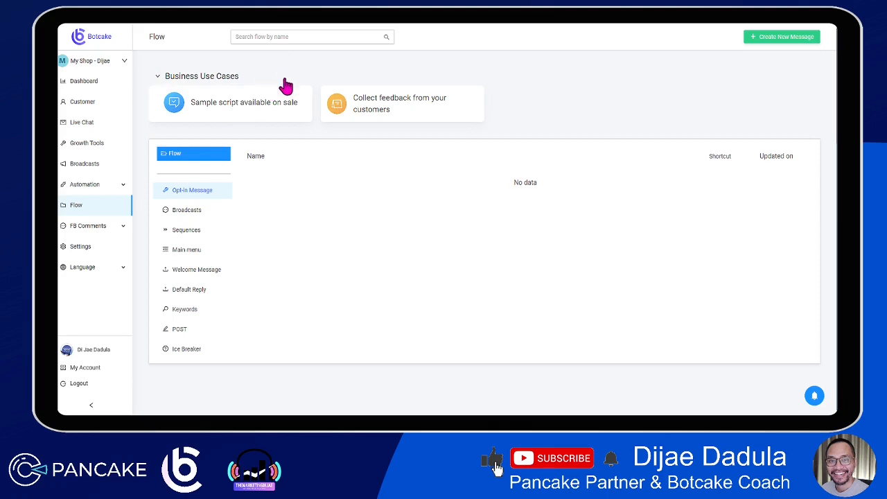
Create a flow from the "Sample script available on sale" business use case.
click(231, 108)
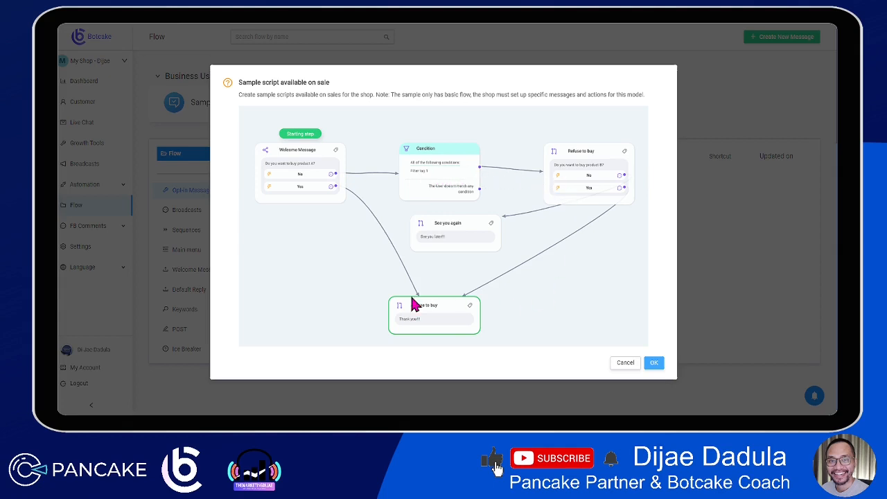
drag(240, 82, 337, 82)
click(353, 80)
click(654, 362)
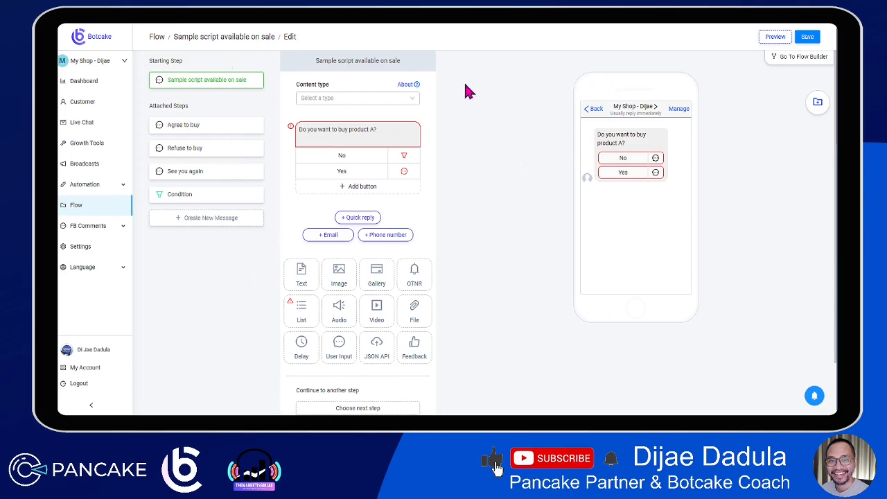
Show the sample script in the Flow Builder and inspect its starting step and connections.
click(791, 61)
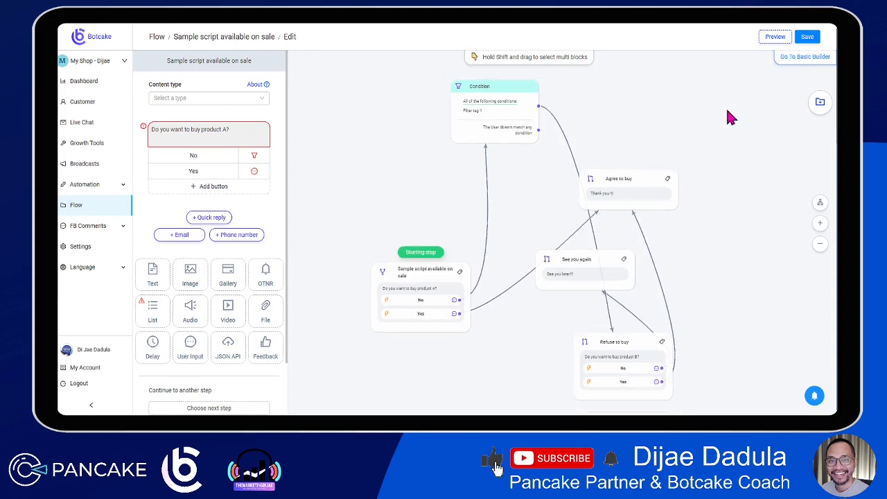
click(420, 321)
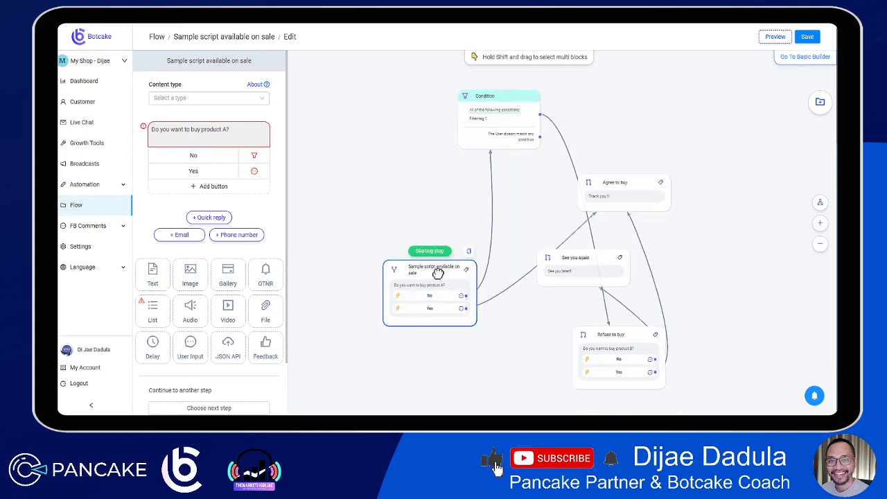
click(515, 195)
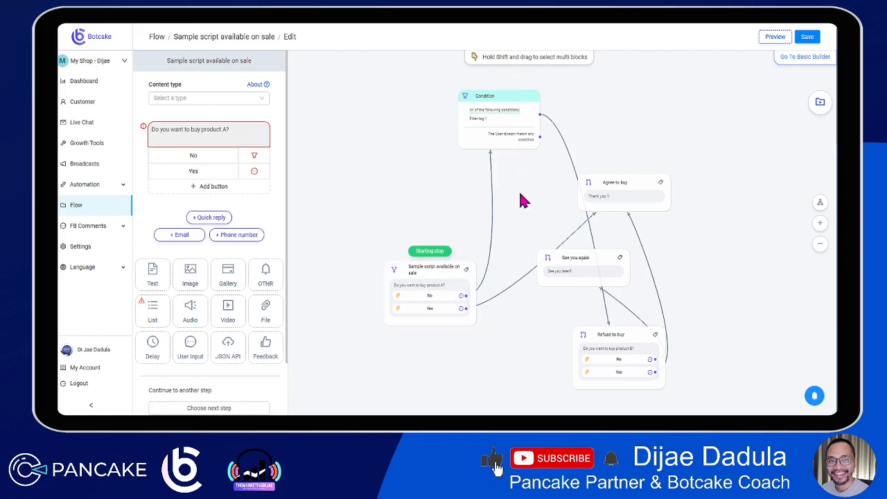
mouse_move(491, 263)
Return to the Basic Builder and review the Agree to buy, Refuse to buy and See you again messages and the starting step.
click(803, 59)
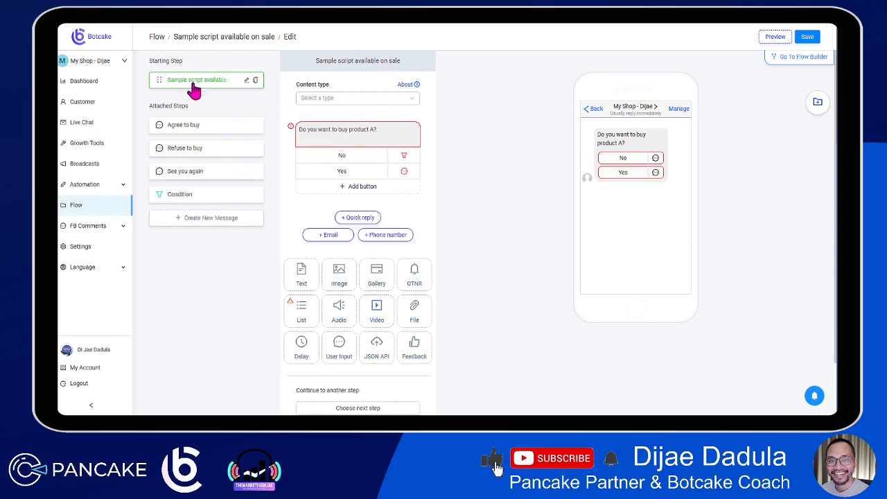
click(193, 133)
click(194, 149)
click(196, 172)
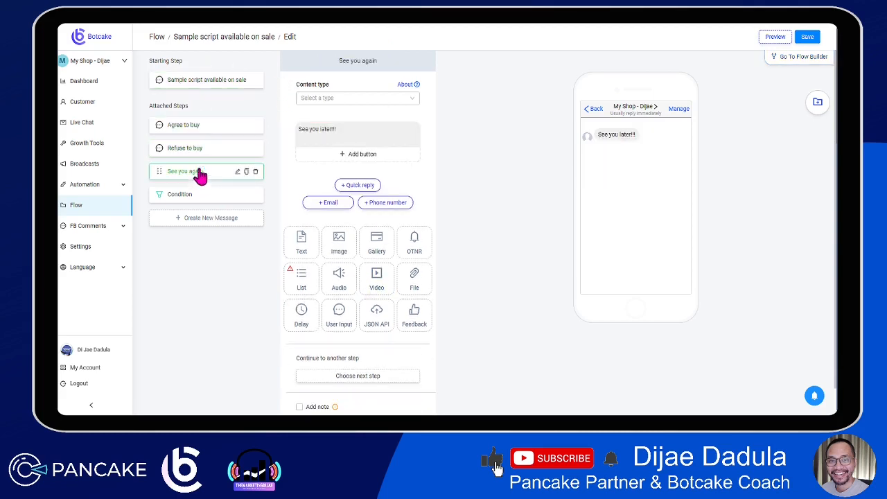
click(187, 82)
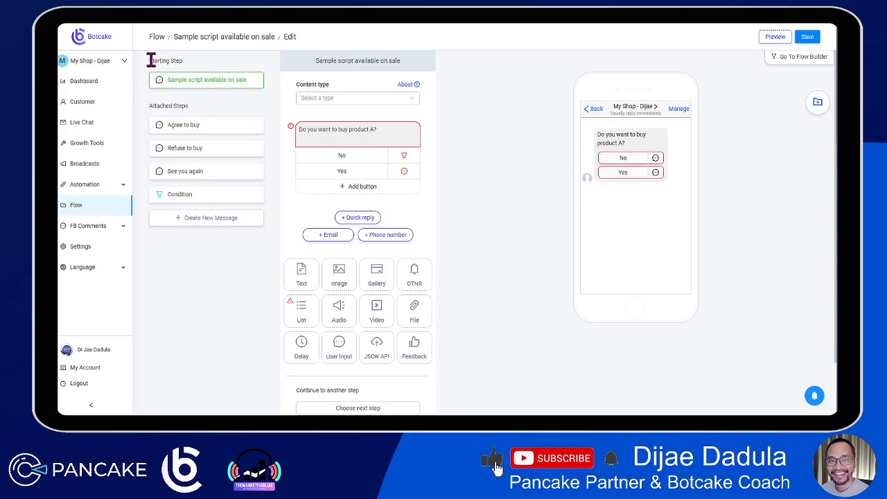
drag(150, 60, 178, 61)
click(195, 57)
drag(162, 60, 220, 69)
click(217, 69)
Compare the starting step with its block in the Flow Builder diagram and return to the Basic Builder.
click(797, 57)
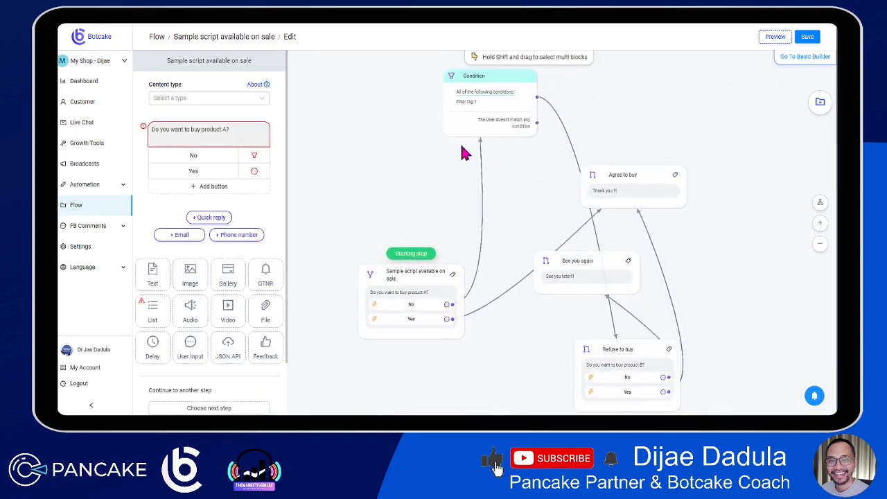
scroll(407, 345, up, 1)
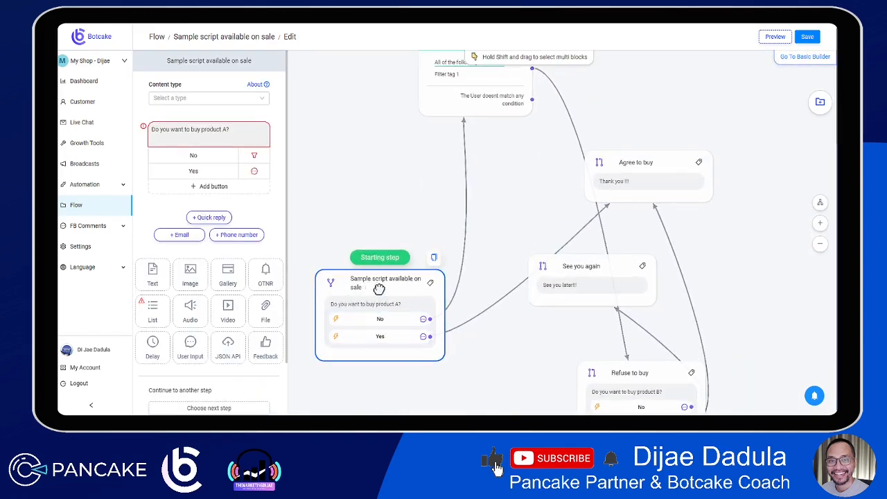
click(803, 57)
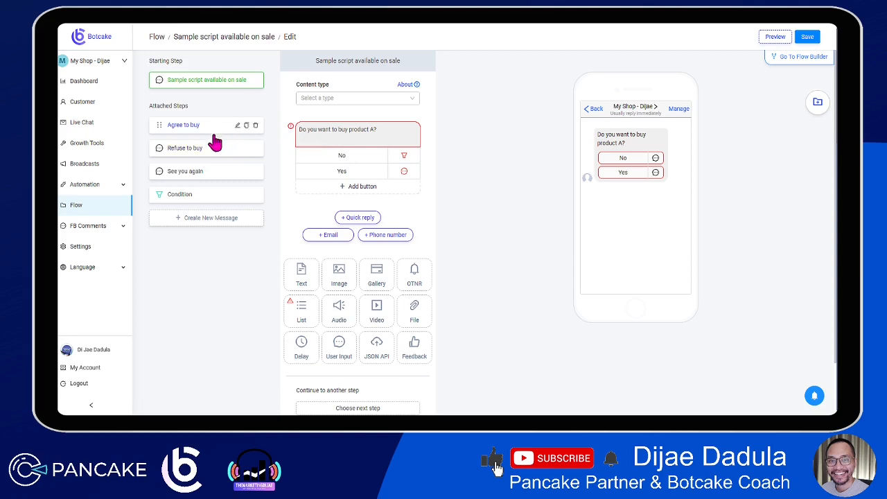
Inspect the settings of the starting message's No button and open the Condition step it leads to.
click(335, 159)
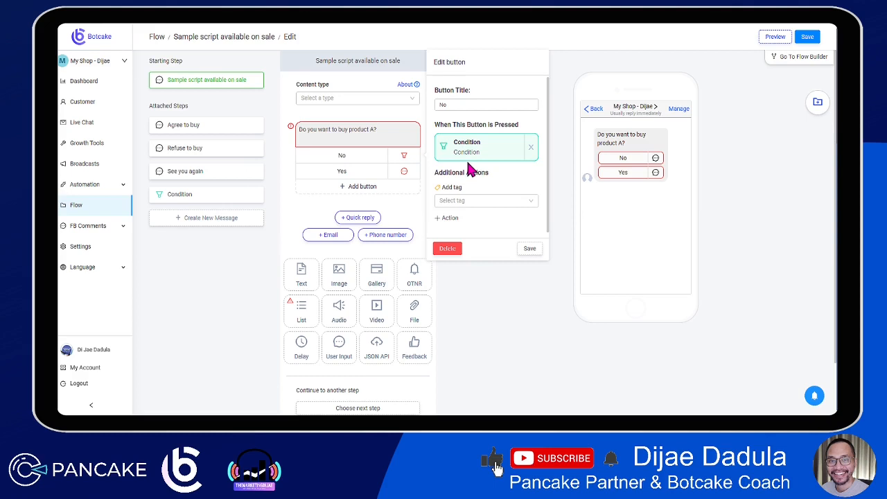
click(311, 122)
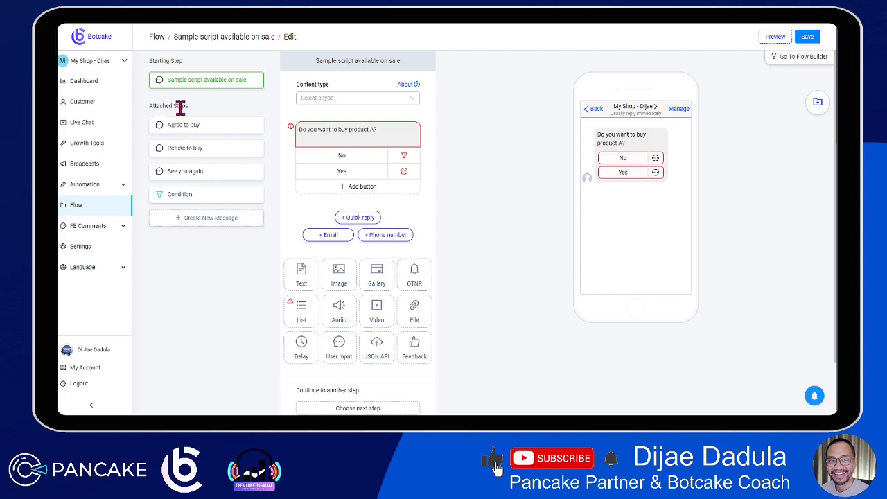
click(345, 159)
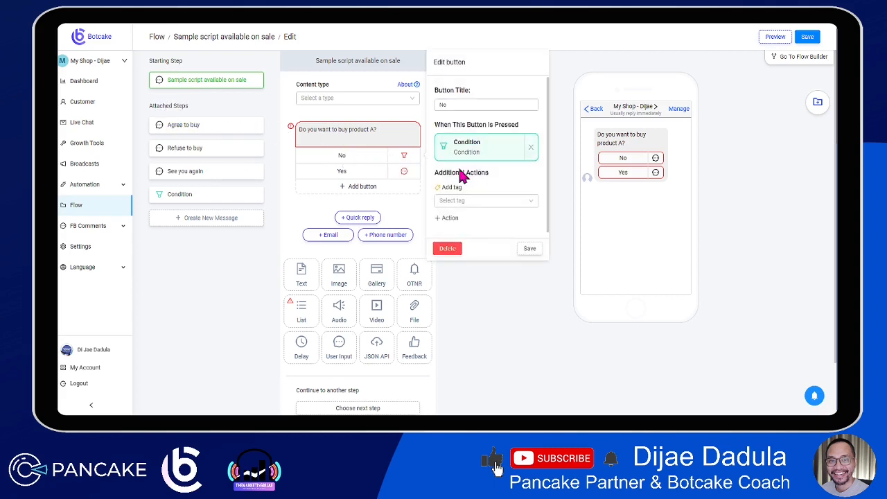
click(478, 154)
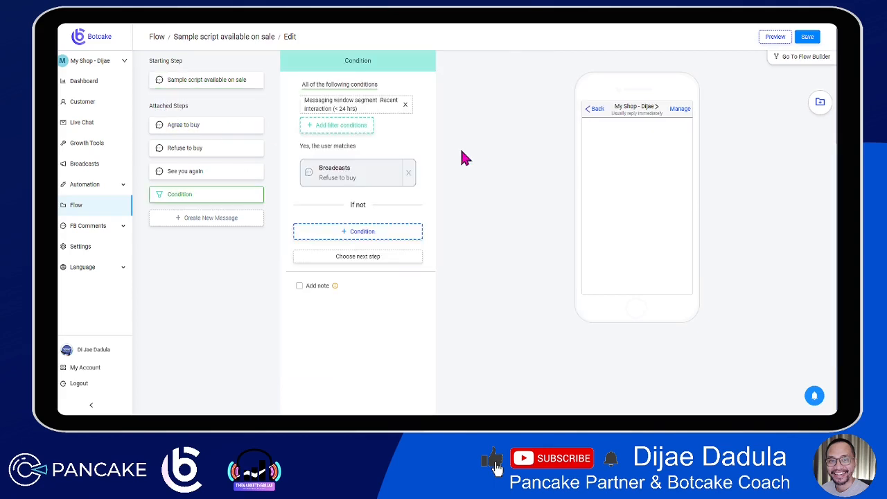
Follow the condition's matching branch to the Refuse to buy message and trace its No button to the linked step.
mouse_move(169, 196)
click(345, 185)
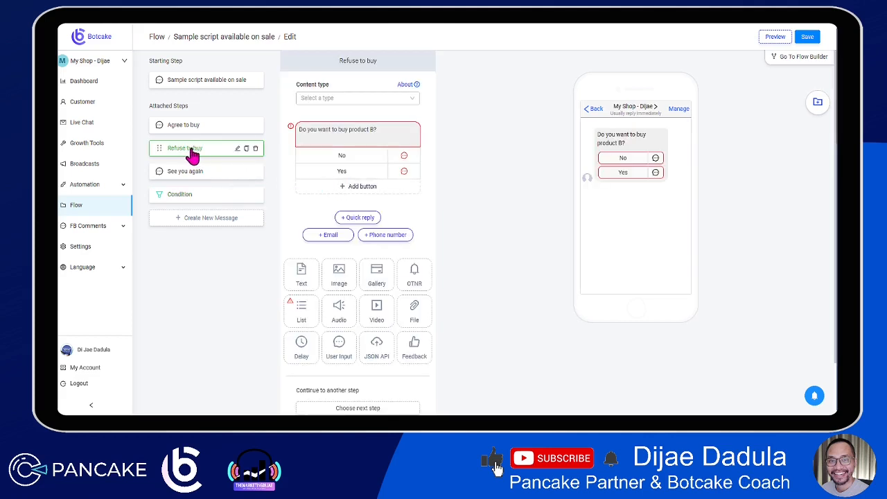
click(333, 156)
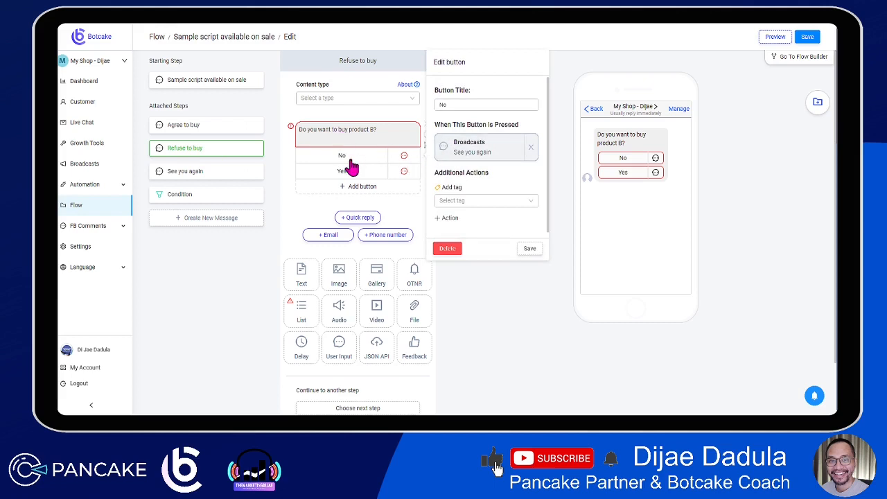
click(483, 159)
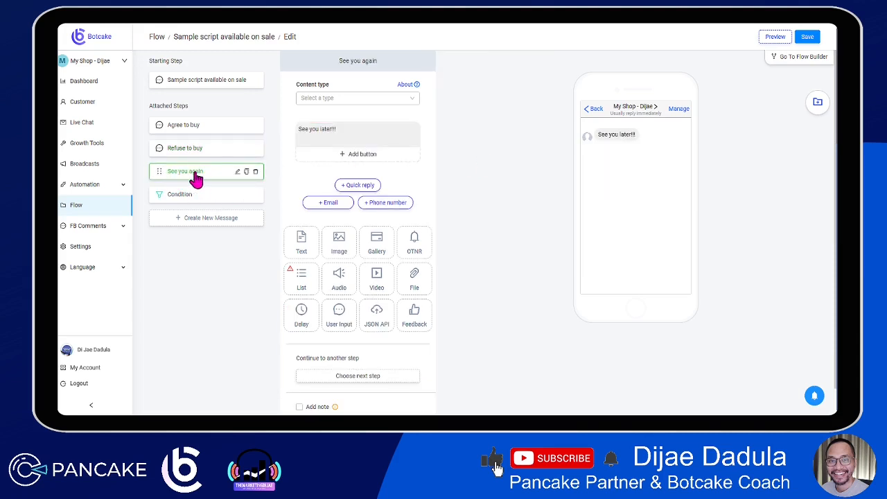
Reopen the Refuse to buy message and trace its Yes button to the linked step.
click(198, 148)
click(359, 175)
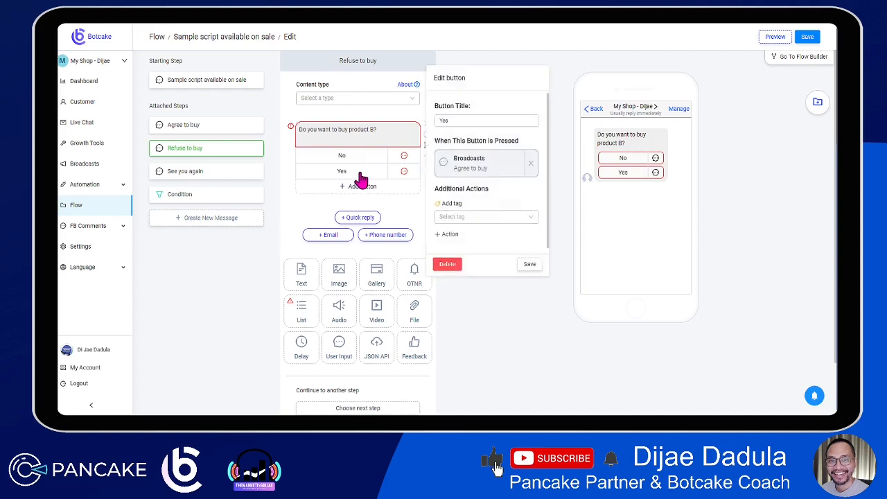
click(475, 169)
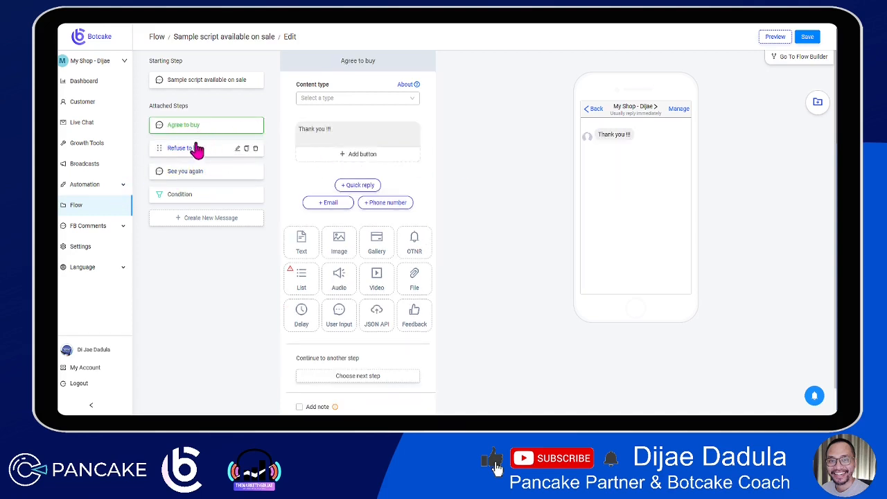
Add a new blank message to the attached steps, view its content and delete it.
click(191, 224)
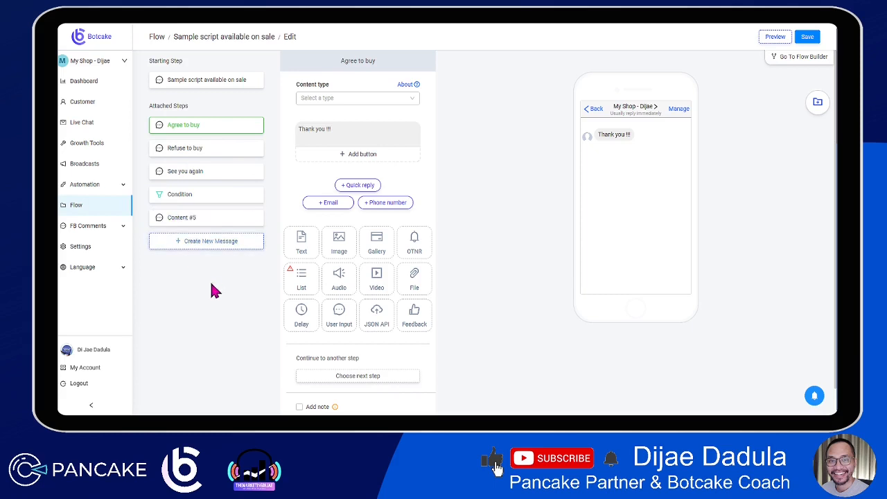
click(187, 222)
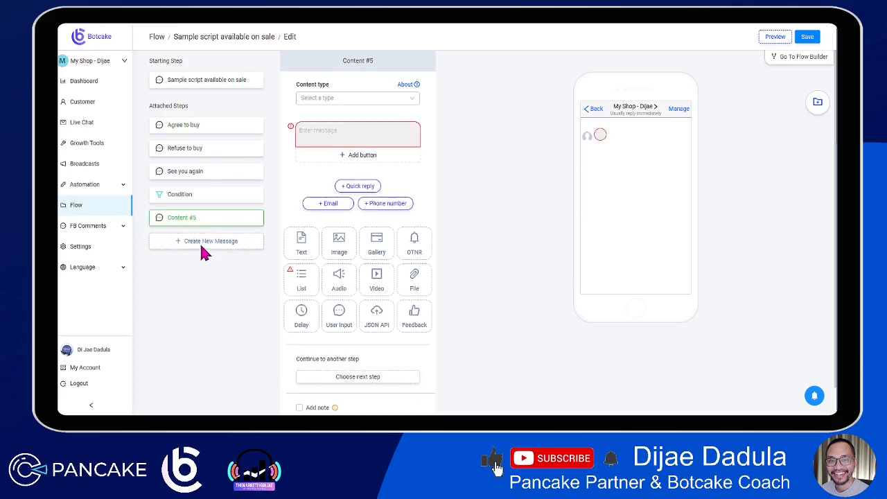
mouse_move(218, 222)
click(256, 219)
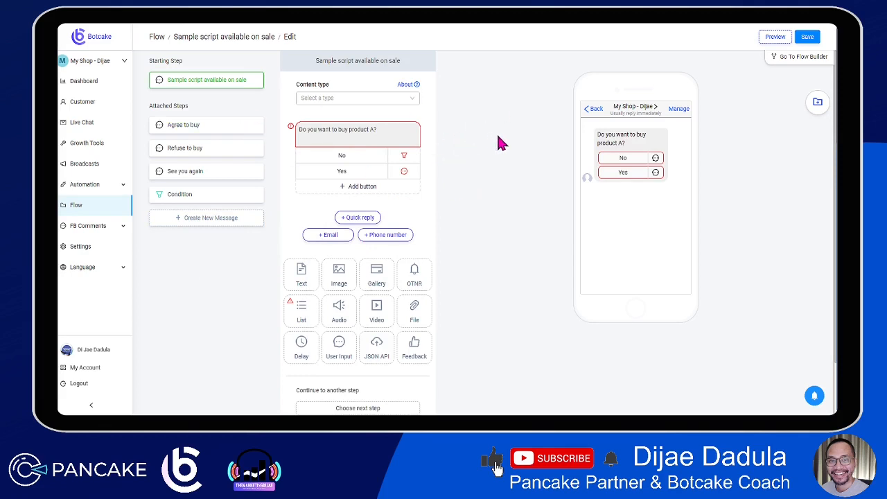
Save the sample script and return to the Flow list.
click(806, 38)
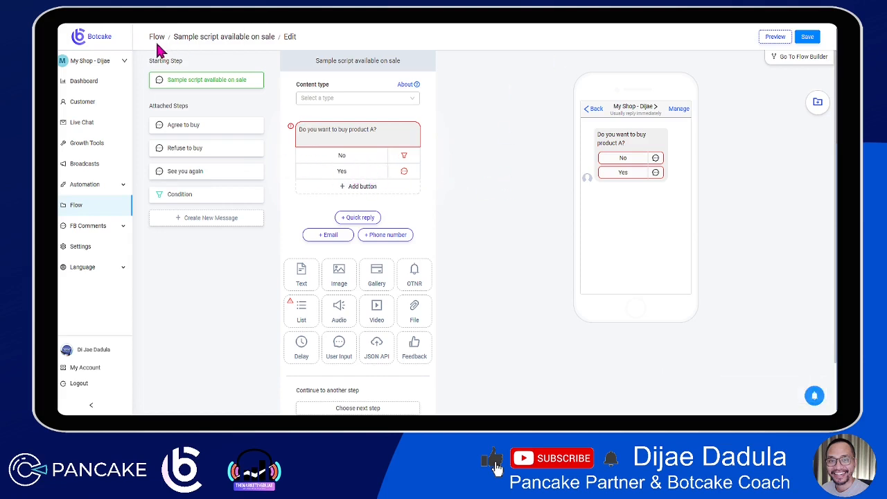
click(84, 209)
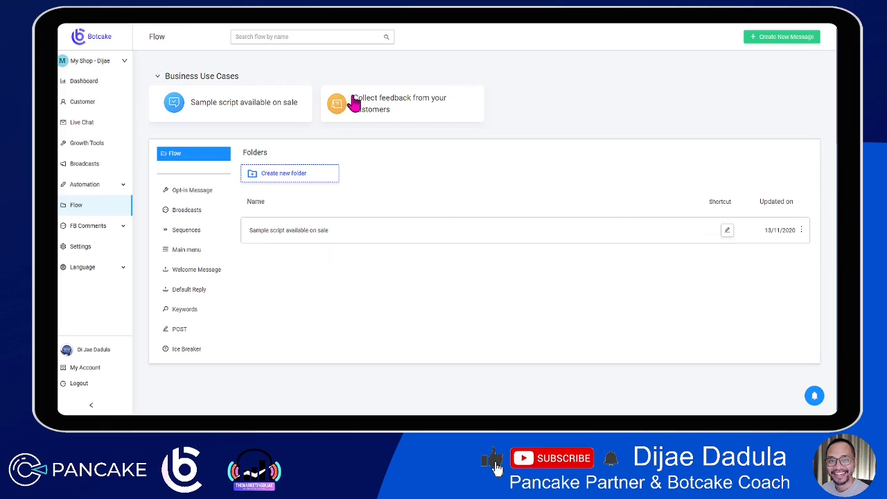
Preview the "Collect feedback from your customers" use case and dismiss it without adding it.
click(365, 116)
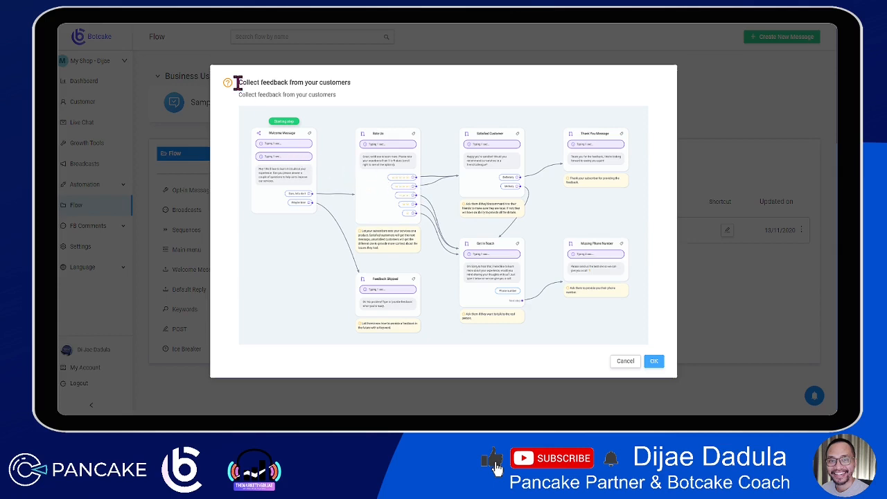
click(448, 90)
click(625, 361)
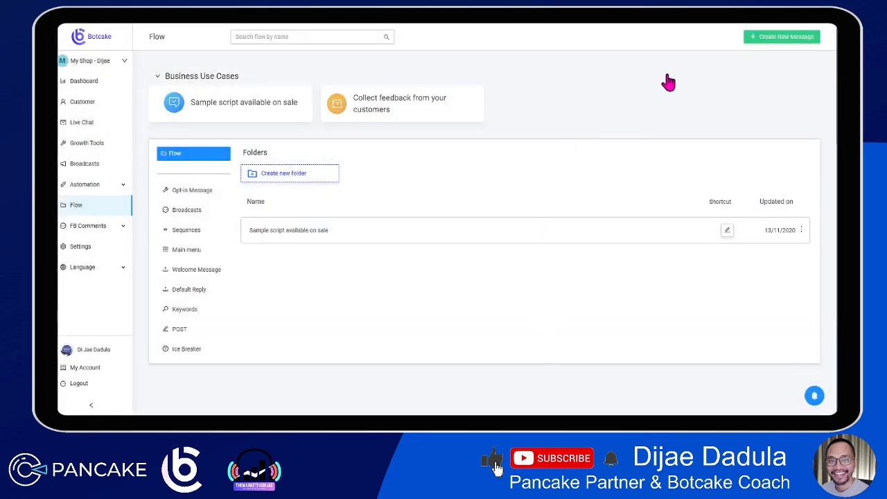
Create a new flow named FLOW1.
click(783, 38)
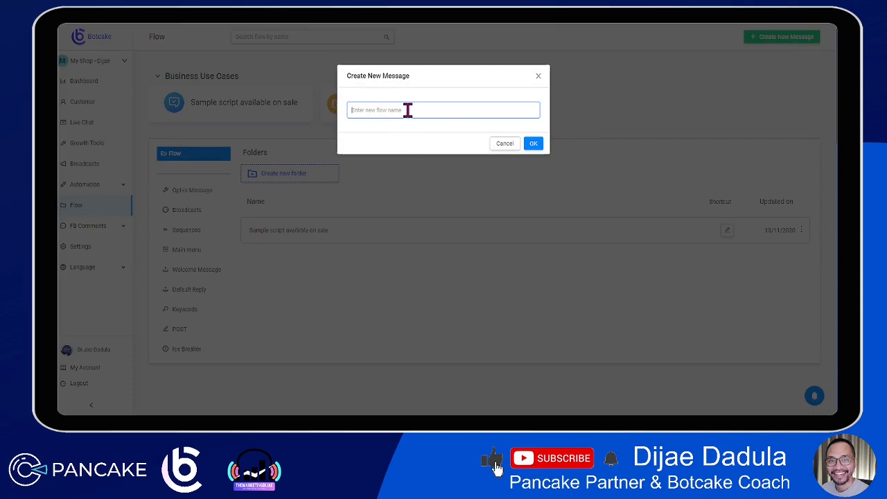
text(This is my first flow)
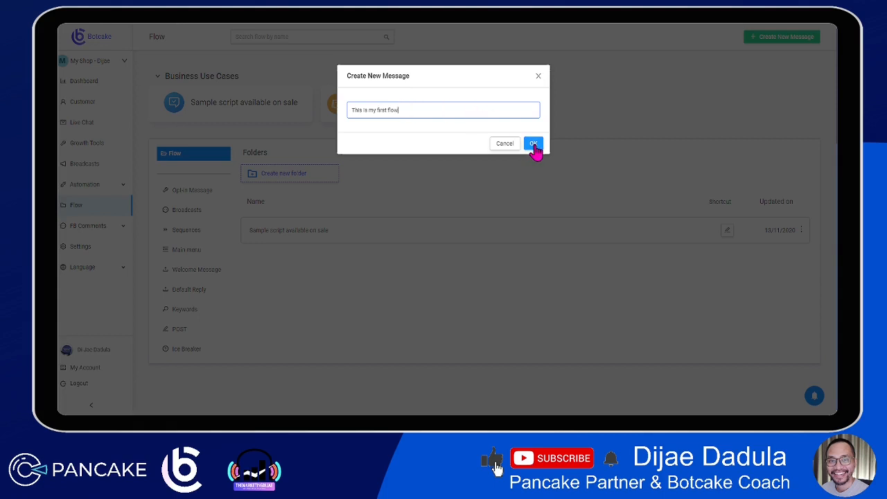
triple_click(374, 104)
text(FL)
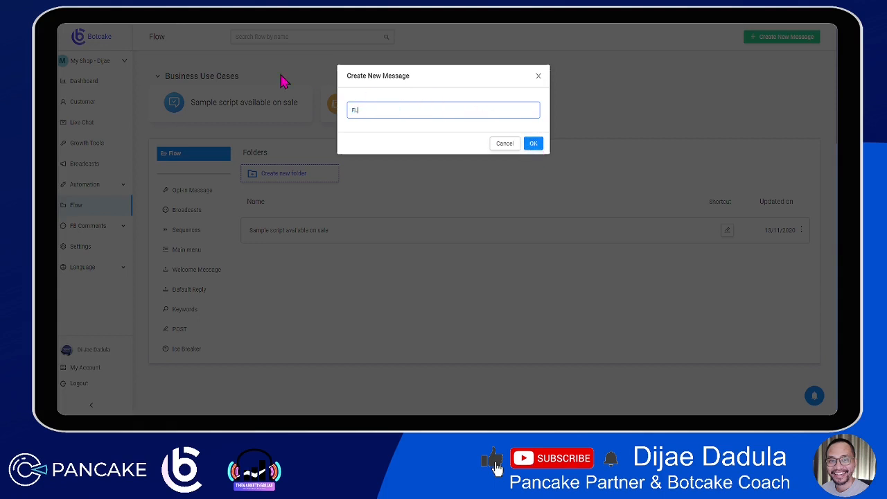
text(OW1)
click(533, 144)
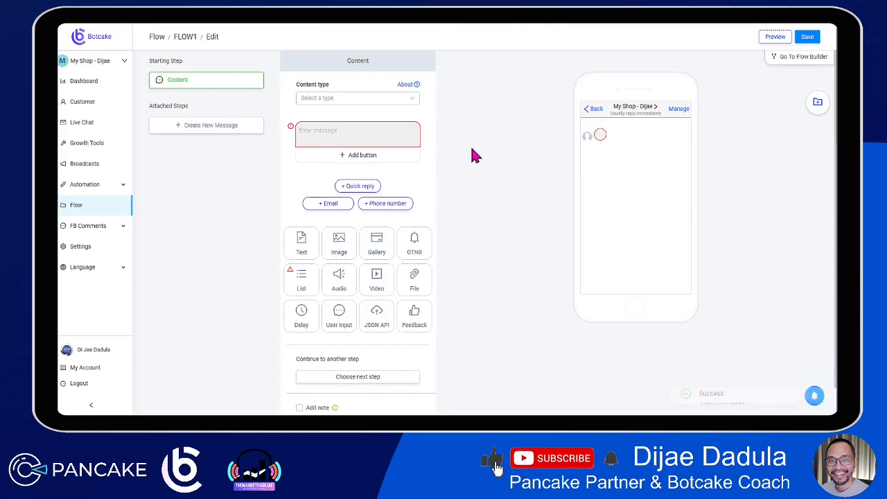
Enter "Hello World!" as the text of the starting step's message.
click(351, 131)
mouse_move(292, 132)
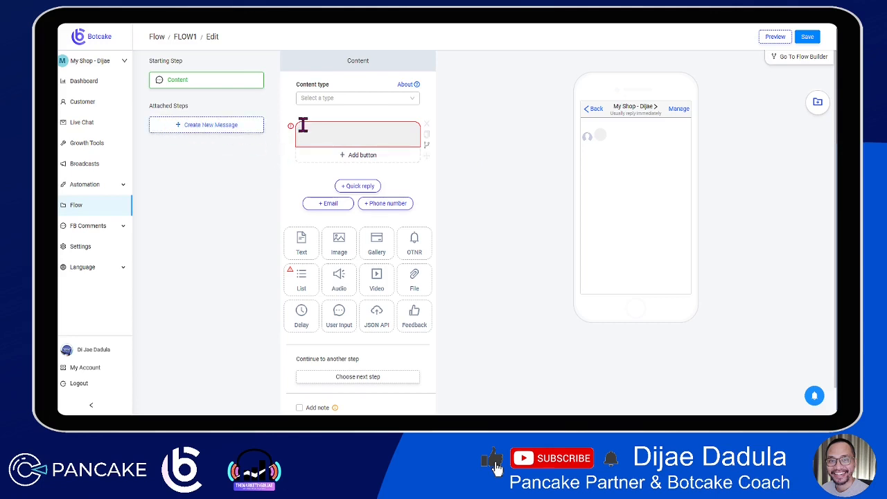
click(383, 135)
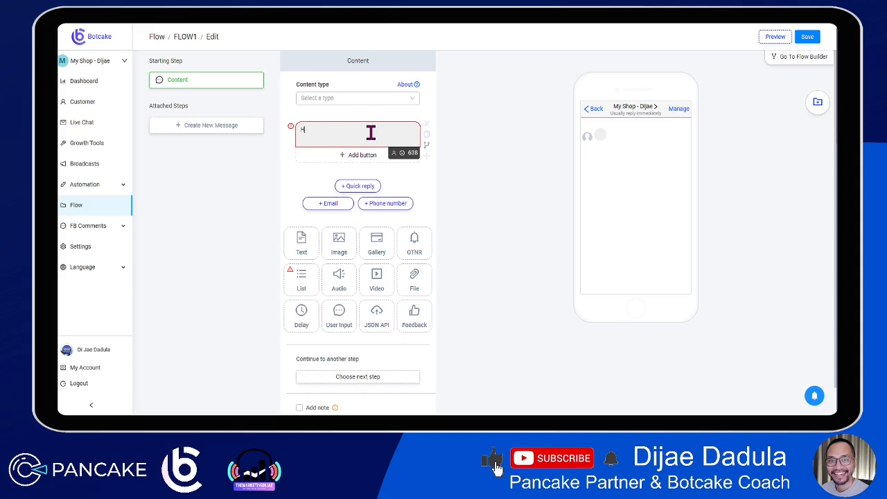
text(Hello WOr)
key(BackSpace)
text(orl)
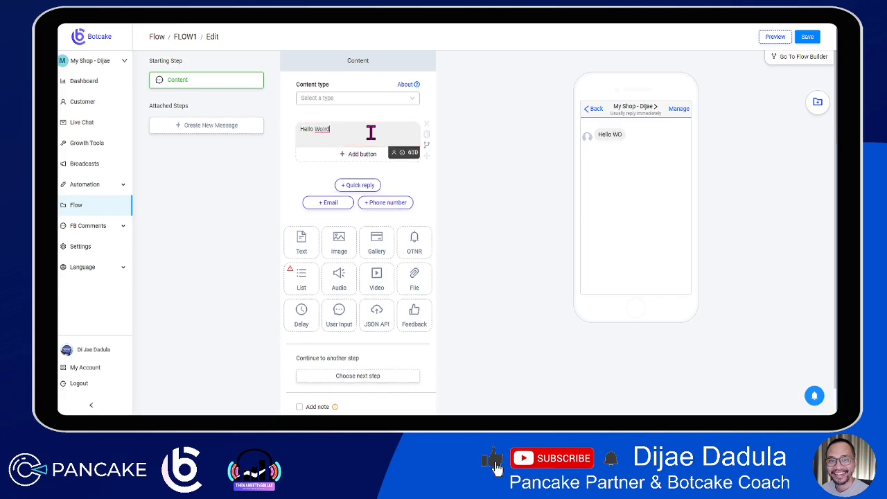
key(BackSpace)
key(BackSpace)
key(BackSpace)
key(BackSpace)
key(BackSpace)
key(BackSpace)
key(BackSpace)
key(BackSpace)
text(World)
click(517, 123)
Compare the starting message's text with how it is shown in the phone preview.
drag(596, 133, 628, 135)
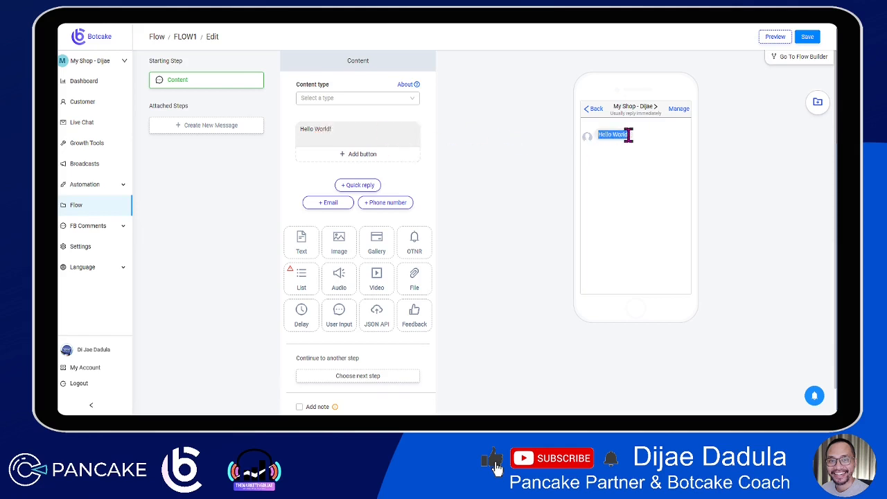
click(641, 138)
drag(350, 131, 294, 131)
click(513, 142)
click(493, 117)
click(375, 130)
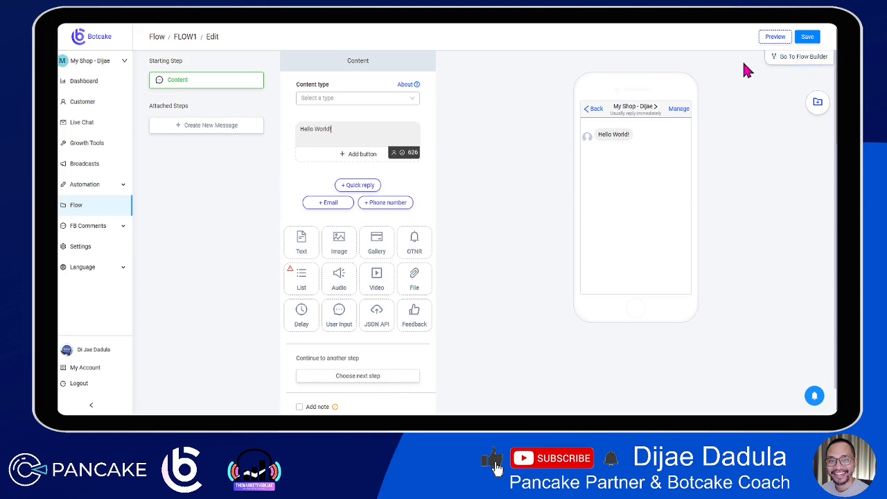
Show FLOW1 in the Flow Builder and view its starting step up close.
click(787, 64)
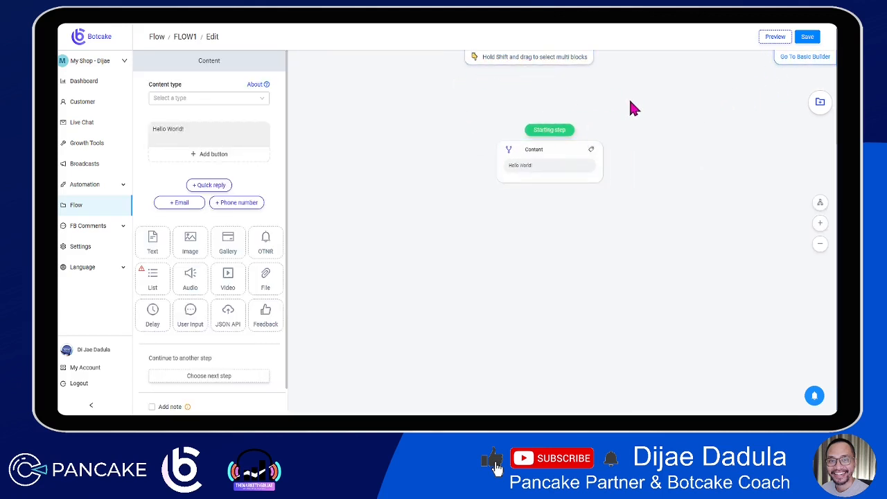
mouse_move(630, 101)
mouse_down()
mouse_move(608, 89)
mouse_move(550, 141)
mouse_move(626, 161)
mouse_move(628, 118)
mouse_up()
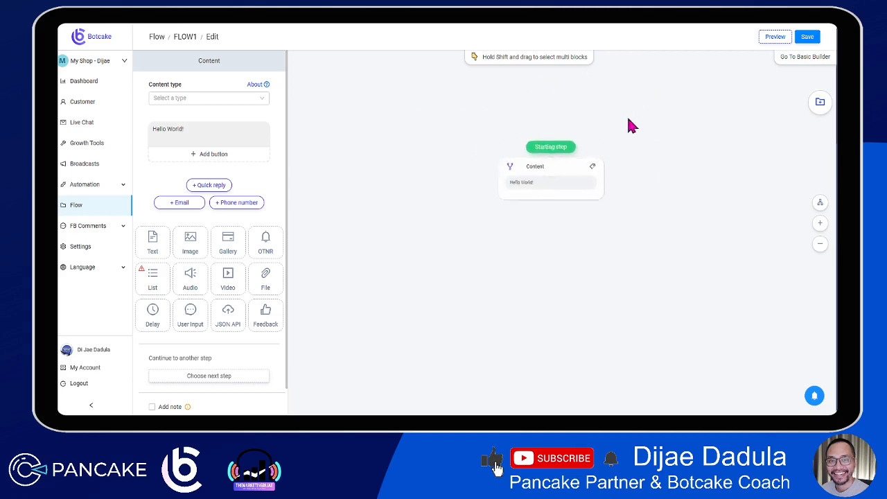
scroll(531, 139, up, 3)
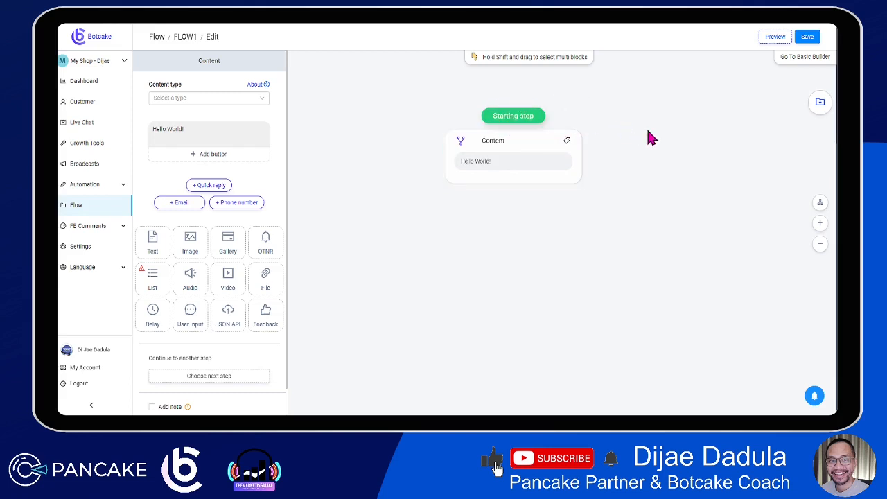
Examine the trigger, contents, media and extras blocks available for adding to the flow diagram.
click(819, 104)
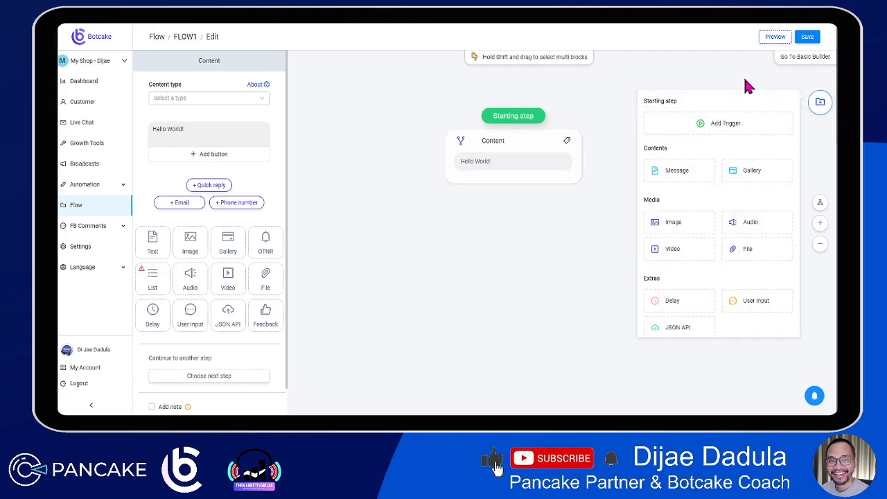
click(818, 104)
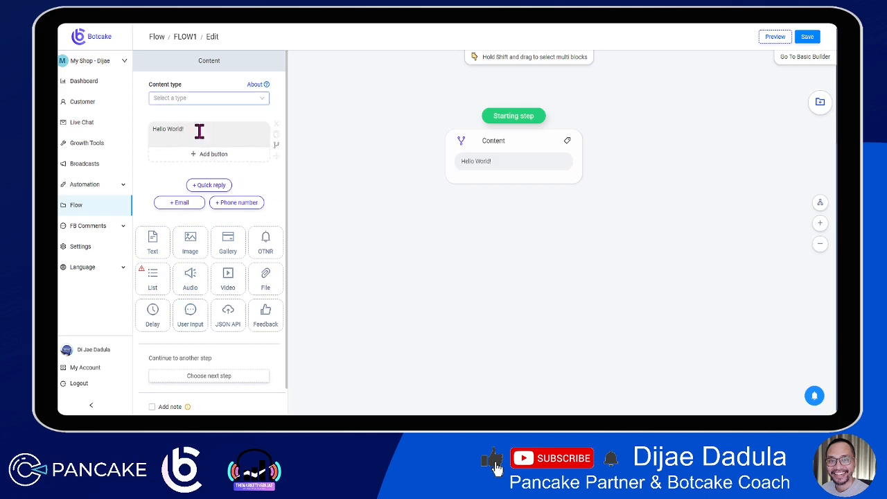
click(819, 102)
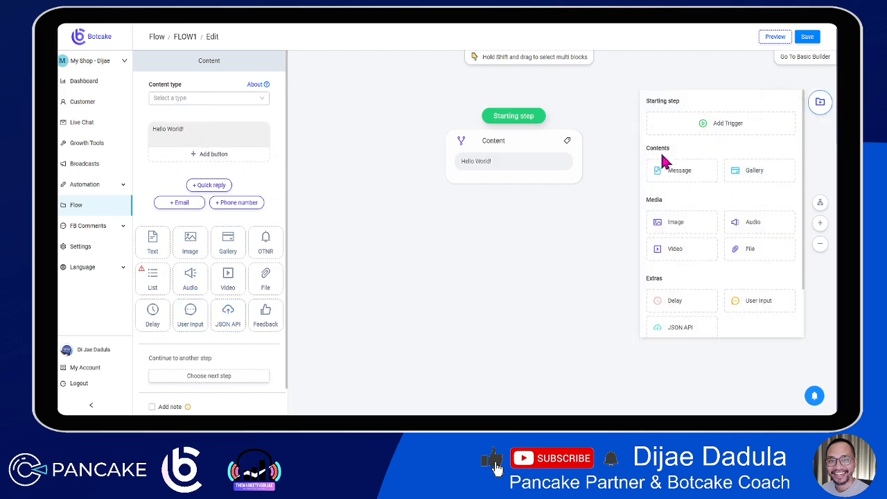
drag(648, 148, 670, 148)
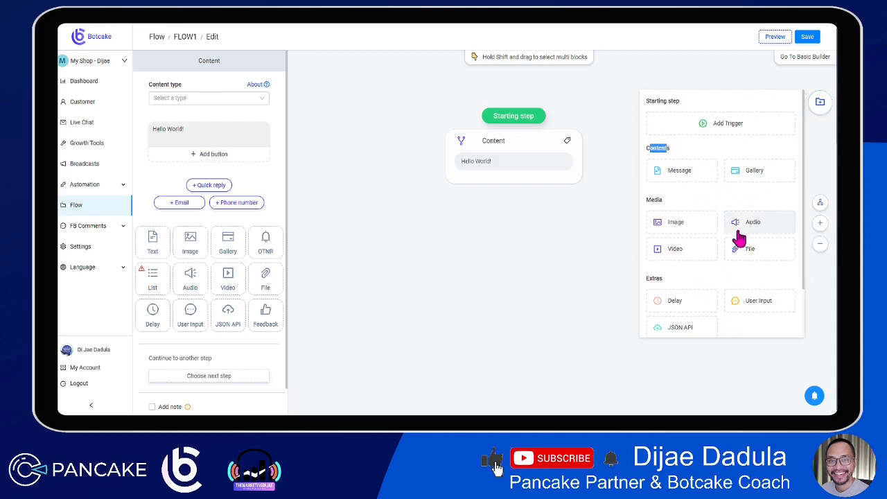
scroll(733, 208, down, 2)
scroll(731, 152, up, 2)
click(719, 149)
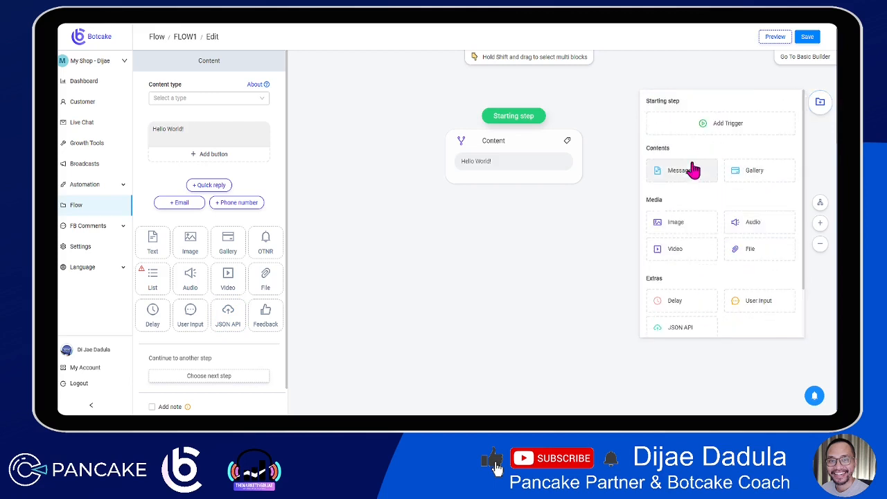
Add two message blocks to the diagram, placing one to the right of the starting step and the other below it.
click(683, 173)
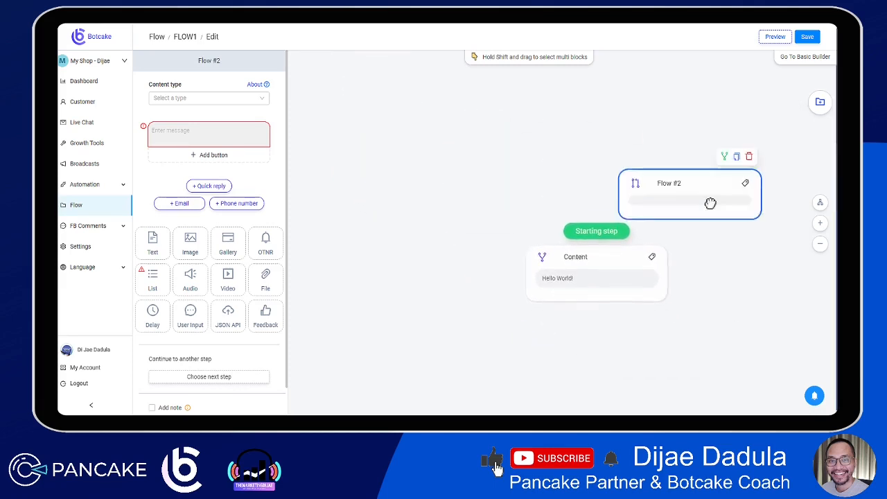
click(662, 250)
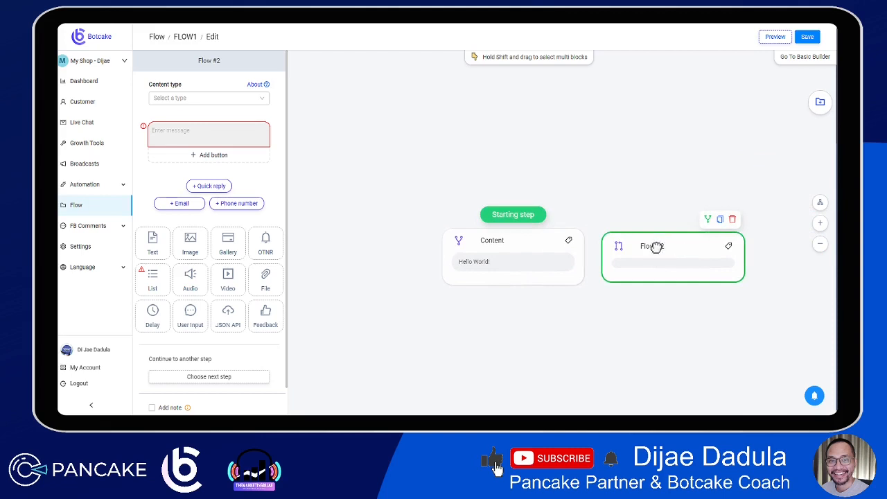
click(819, 102)
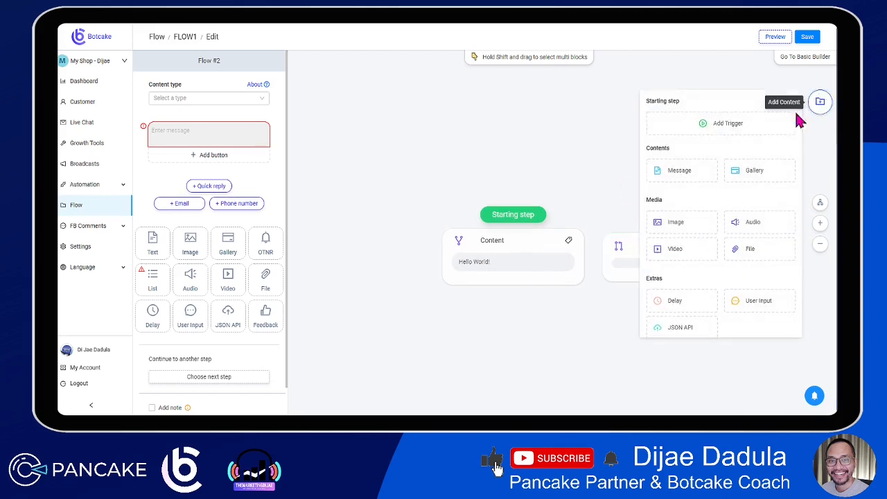
click(655, 174)
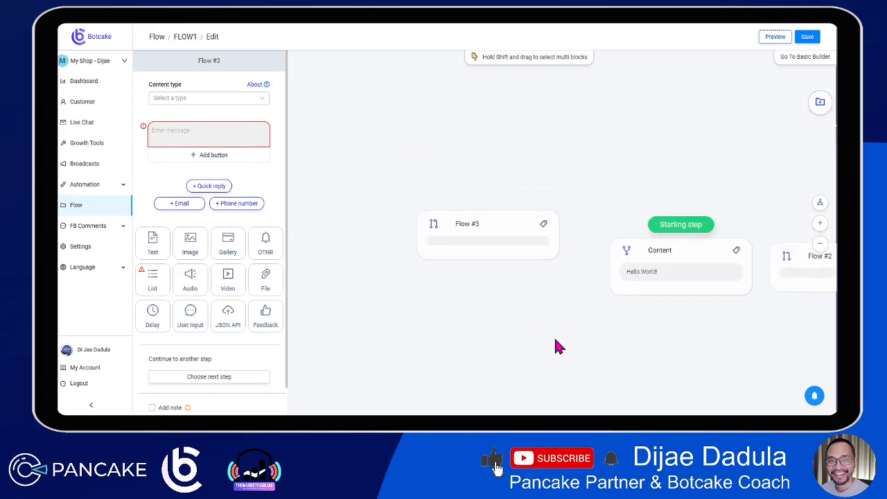
drag(448, 222, 617, 307)
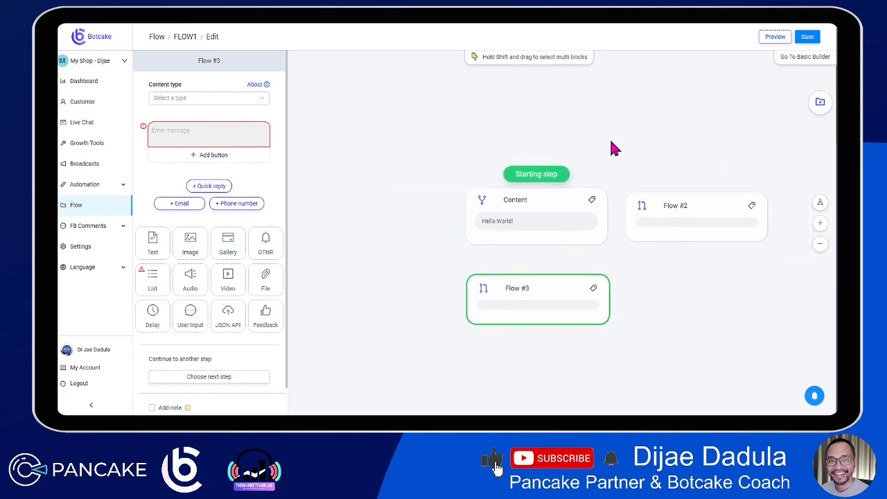
click(585, 208)
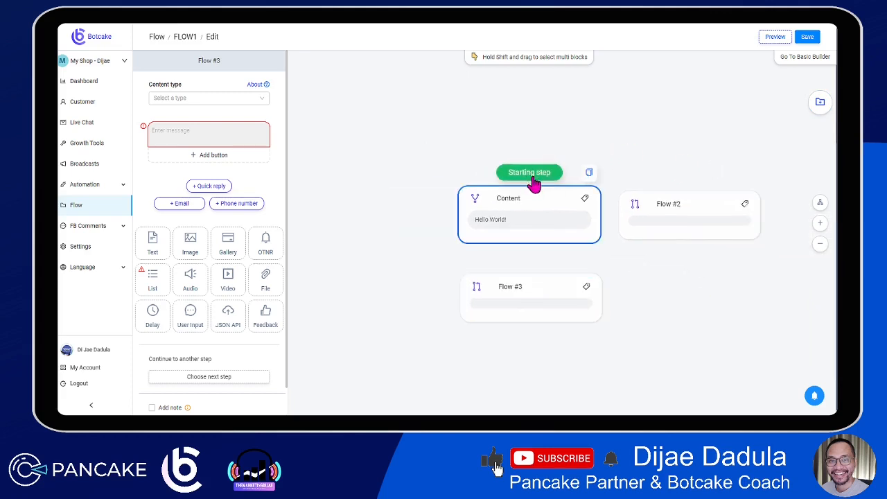
Make the Flow #2 block the starting step and restore the Content block as the starting step.
click(732, 207)
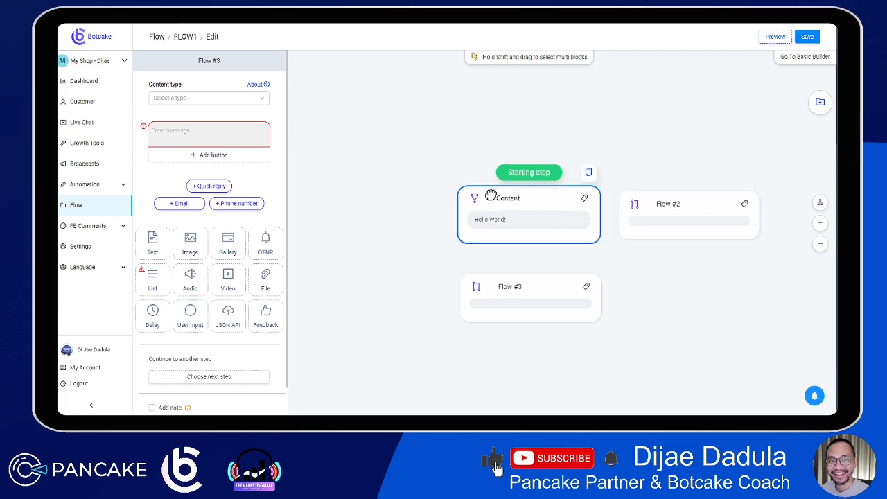
drag(407, 138, 401, 139)
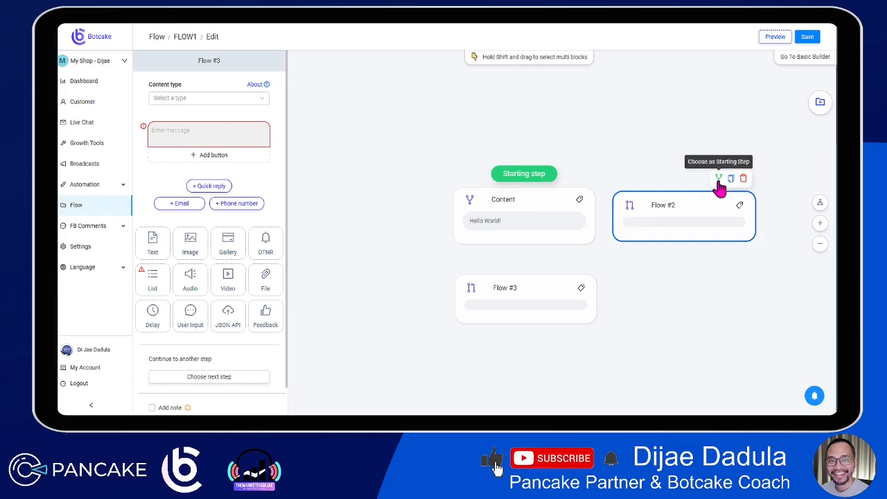
click(719, 179)
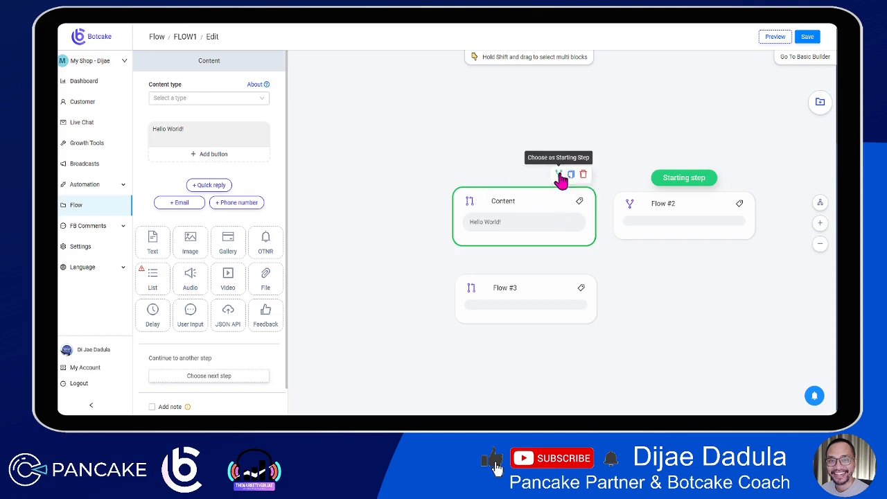
click(560, 175)
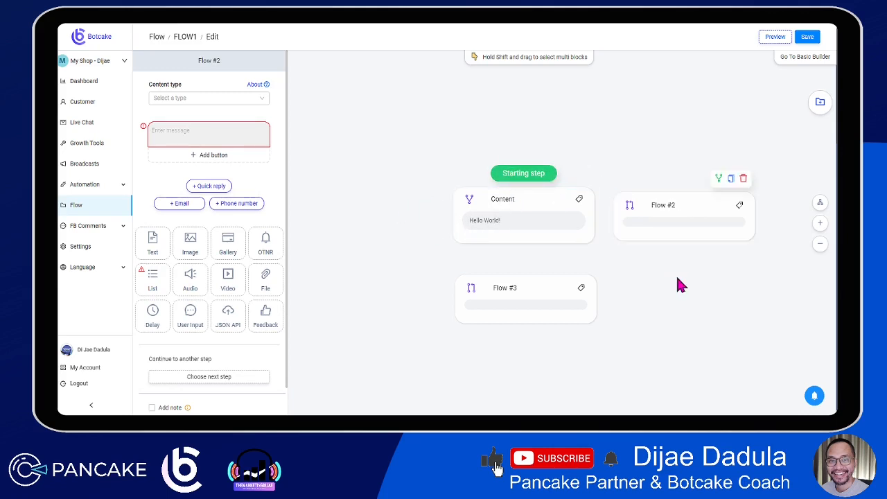
Rearrange the Flow #2 and Flow #3 blocks so both sit to the right of the Content block, with Flow #3 lower.
scroll(677, 283, up, 1)
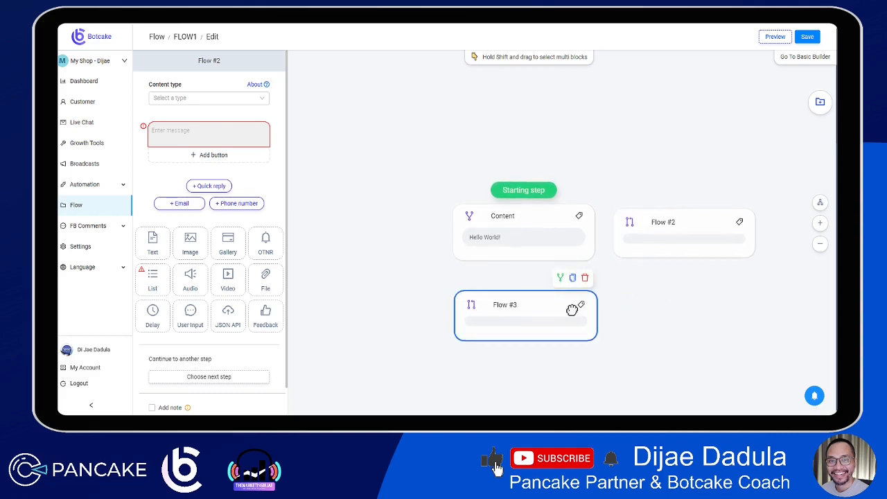
drag(630, 333, 542, 258)
drag(448, 230, 623, 267)
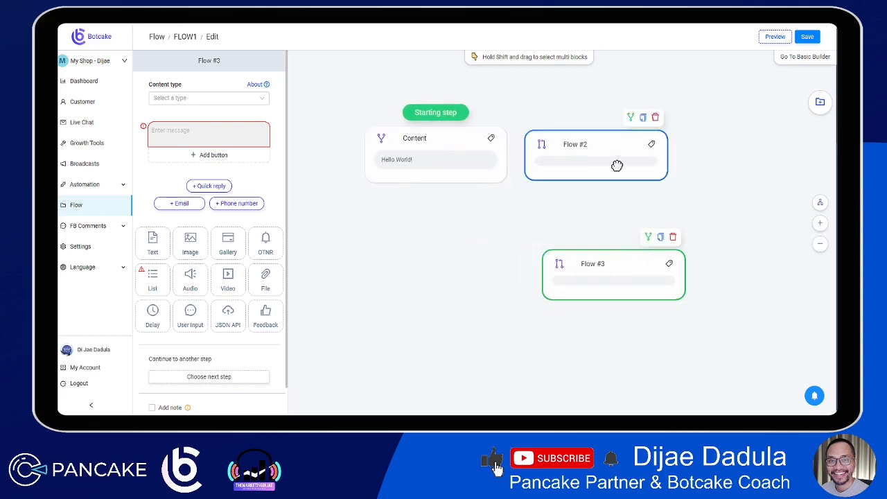
drag(616, 164, 680, 181)
drag(632, 271, 663, 263)
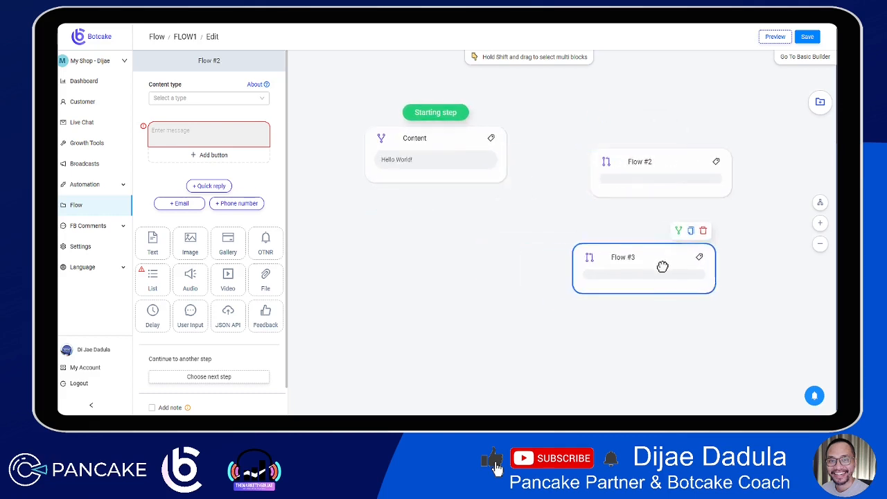
scroll(593, 135, up, 2)
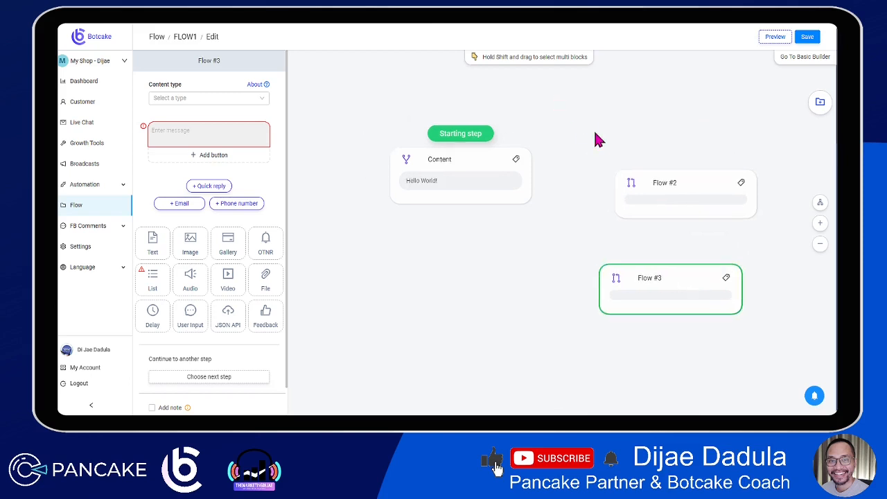
Add the line "Choose a button below" under "Hello World!" in the Content block's message, separated by a blank line.
click(477, 179)
click(213, 130)
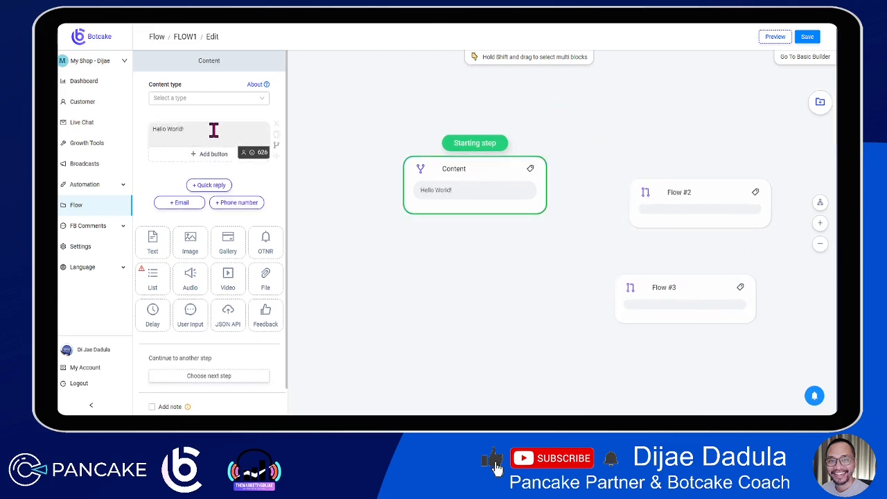
key(Return)
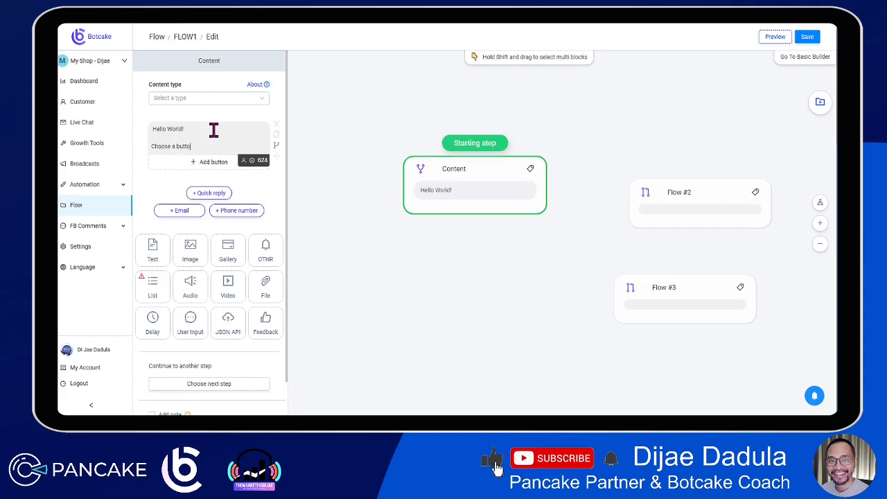
text(Choose a button below)
click(434, 237)
Search the emojis for "down" and insert the pointing-down hand at the end of the Content block's message.
click(252, 162)
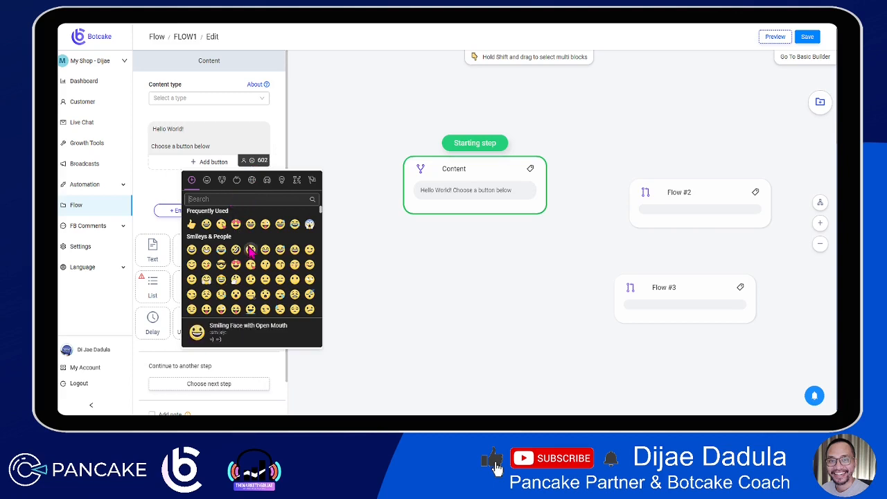
scroll(246, 250, down, 3)
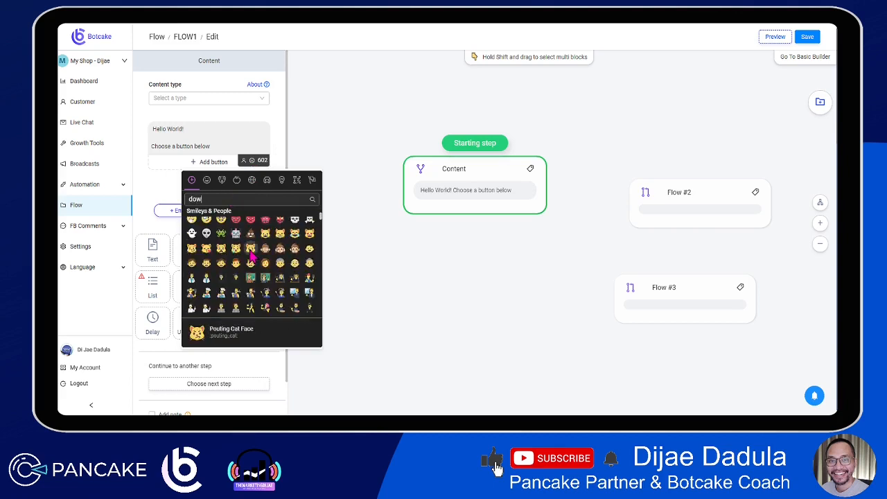
text(n)
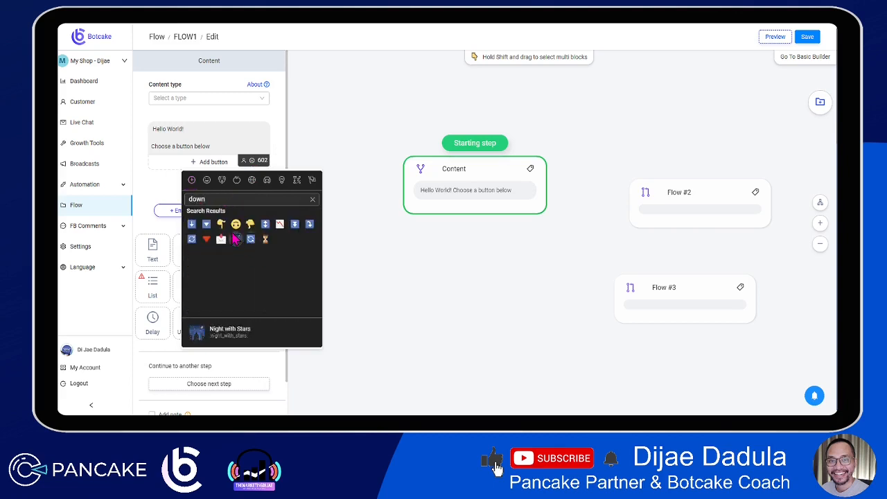
click(221, 223)
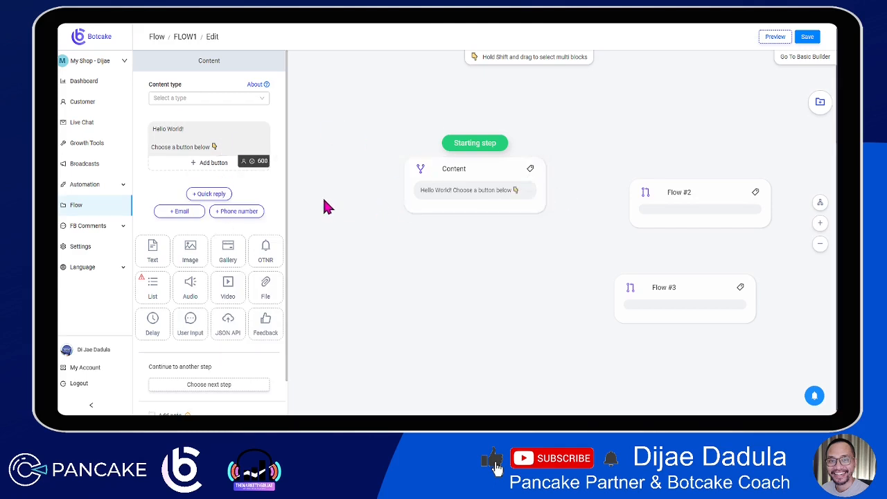
Add three buttons beneath the Content block's message.
click(213, 163)
click(221, 182)
click(217, 196)
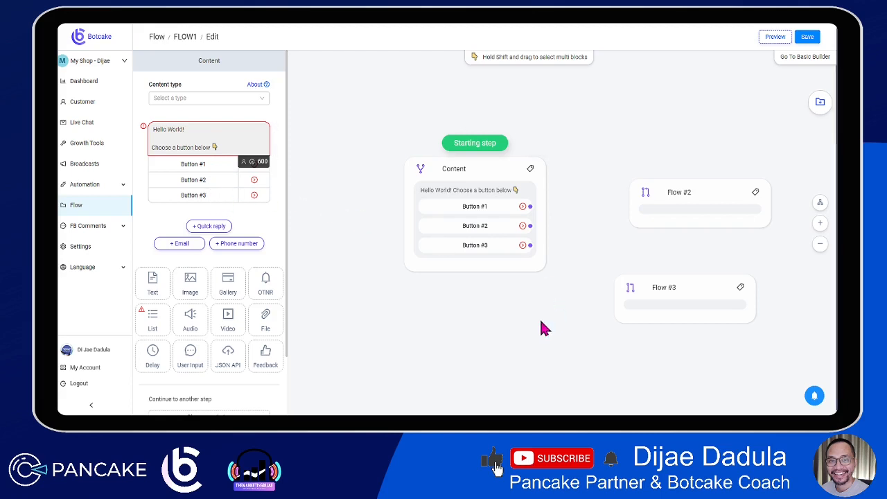
Stack the Flow #2 and Flow #3 blocks closely one above the other beside the Content block.
click(573, 205)
drag(572, 205, 572, 174)
drag(570, 291, 571, 268)
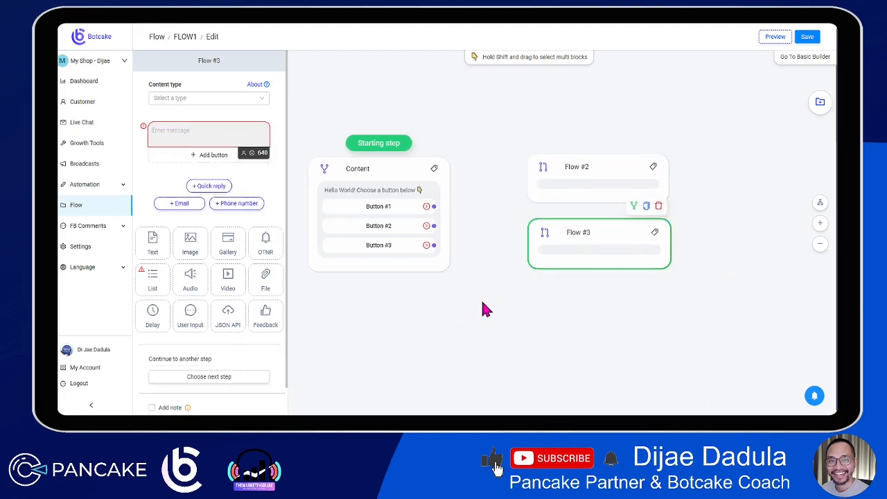
View the title and action settings of Button #1, Button #2 and Button #3 in the Content block.
click(386, 210)
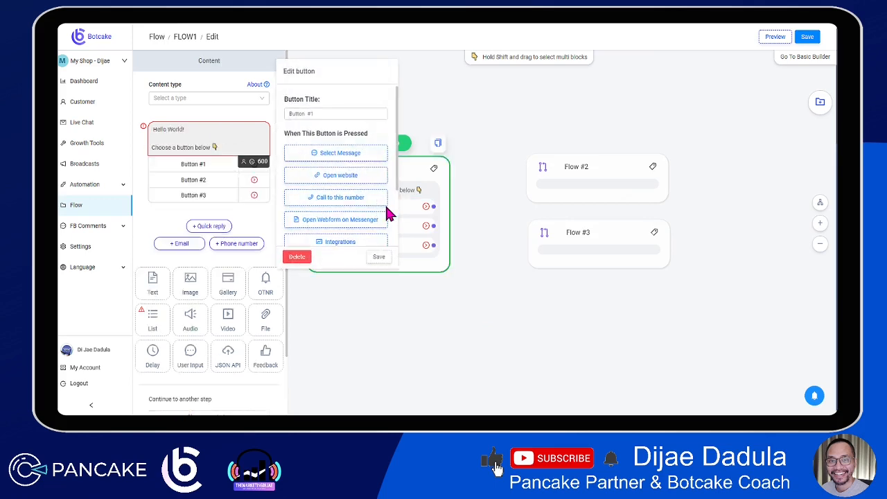
click(464, 122)
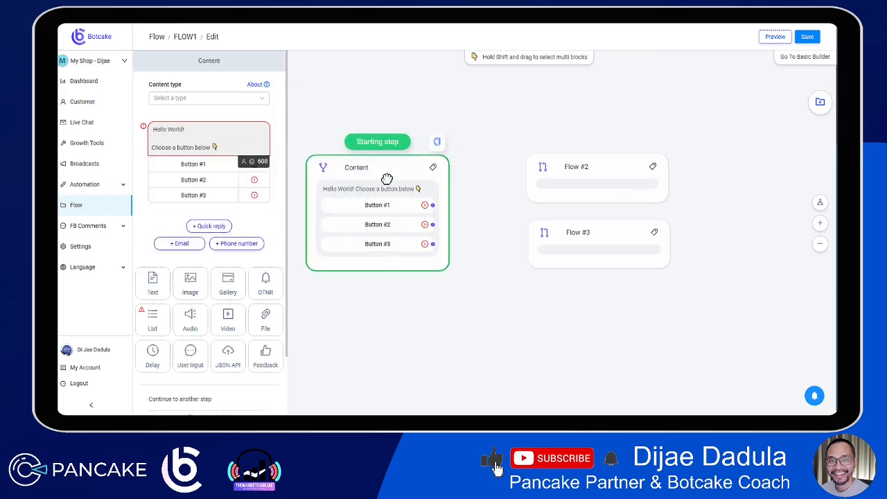
click(192, 169)
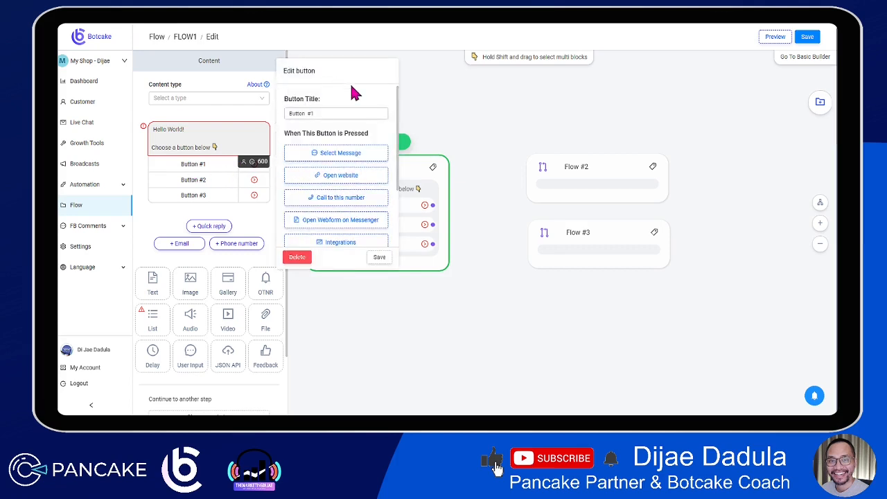
click(428, 330)
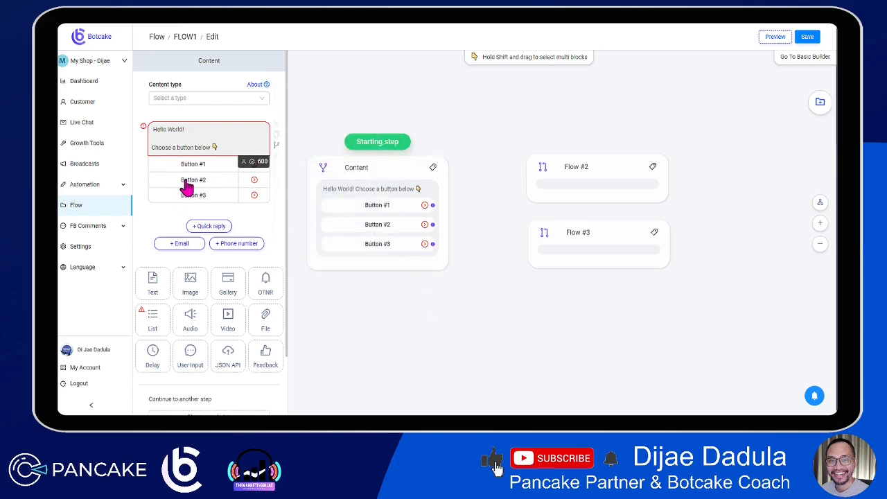
click(186, 181)
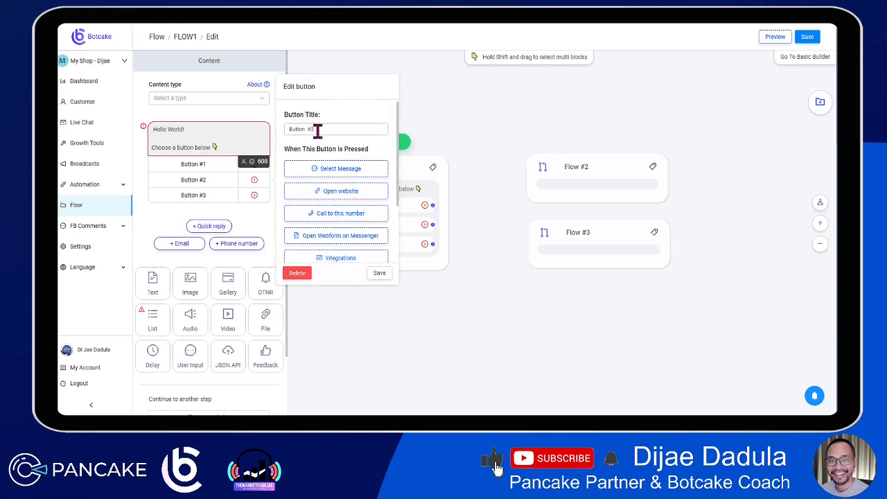
click(211, 196)
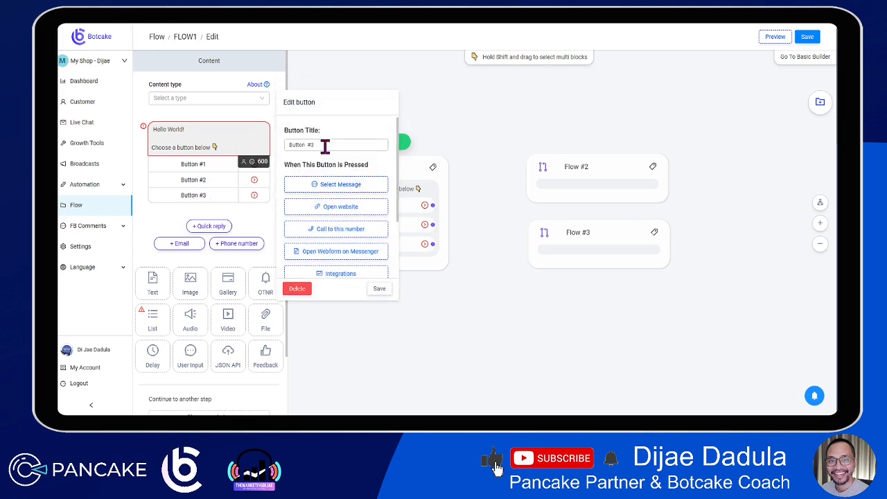
Examine all the actions that can be assigned to Button #1 when it is pressed, from Select Message to Randomizer.
click(198, 170)
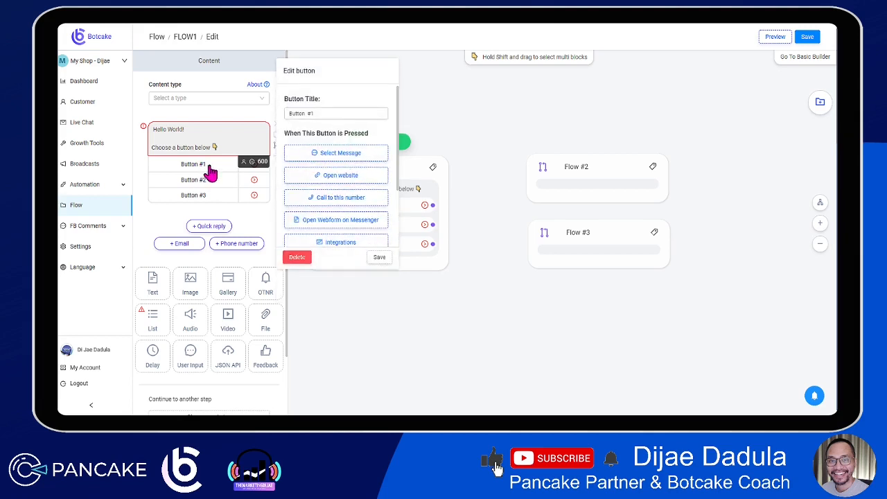
scroll(335, 170, down, 1)
scroll(336, 169, up, 2)
click(216, 171)
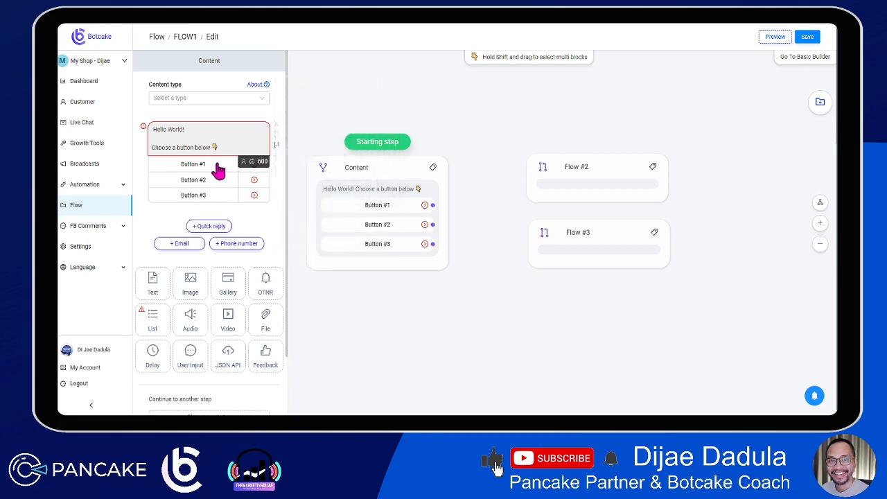
click(205, 173)
scroll(362, 177, down, 3)
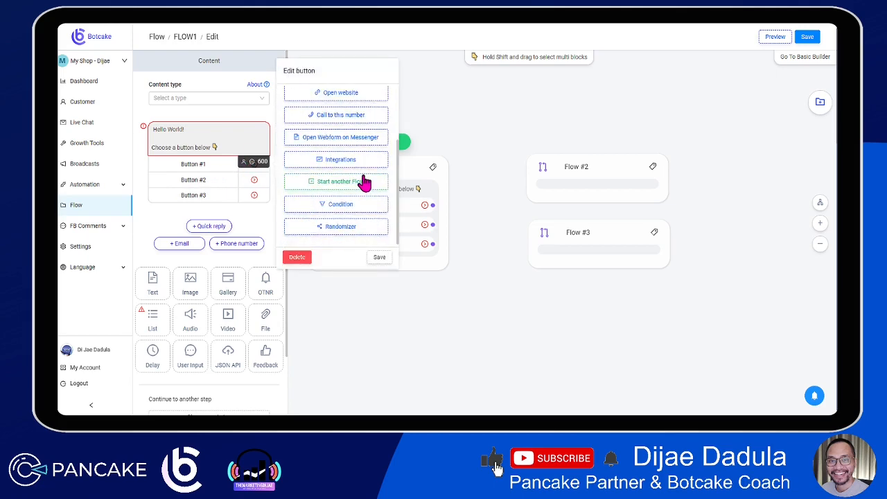
scroll(365, 182, up, 3)
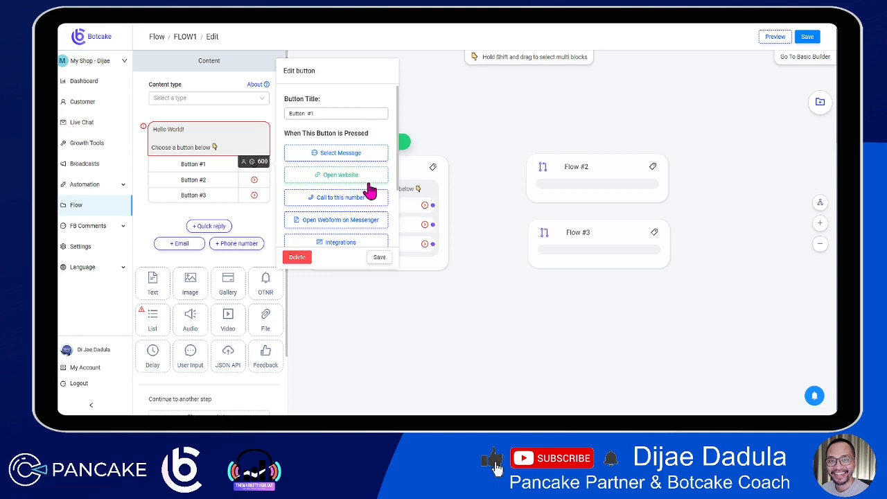
scroll(367, 188, down, 1)
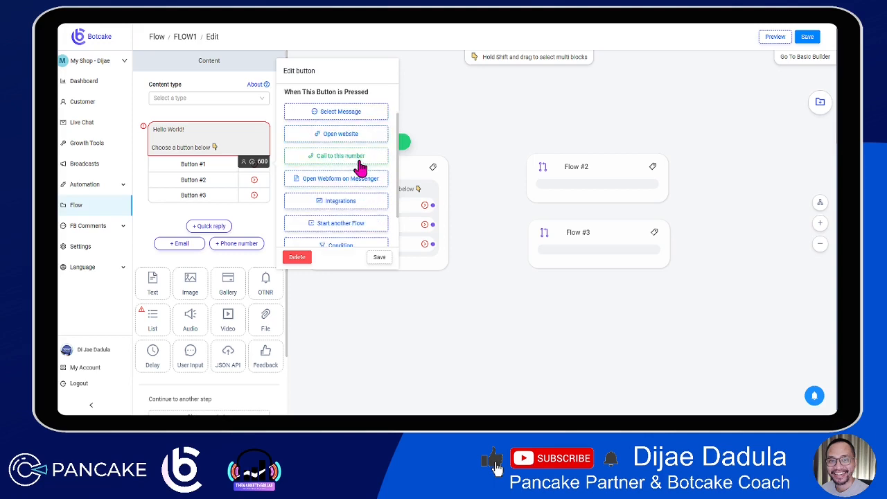
scroll(365, 194, down, 1)
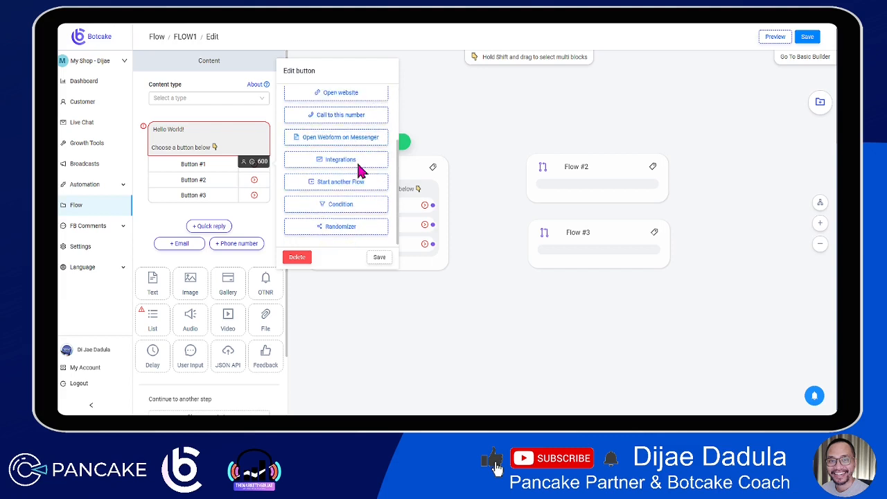
scroll(337, 222, up, 2)
scroll(350, 166, down, 2)
scroll(359, 178, up, 2)
scroll(352, 177, down, 2)
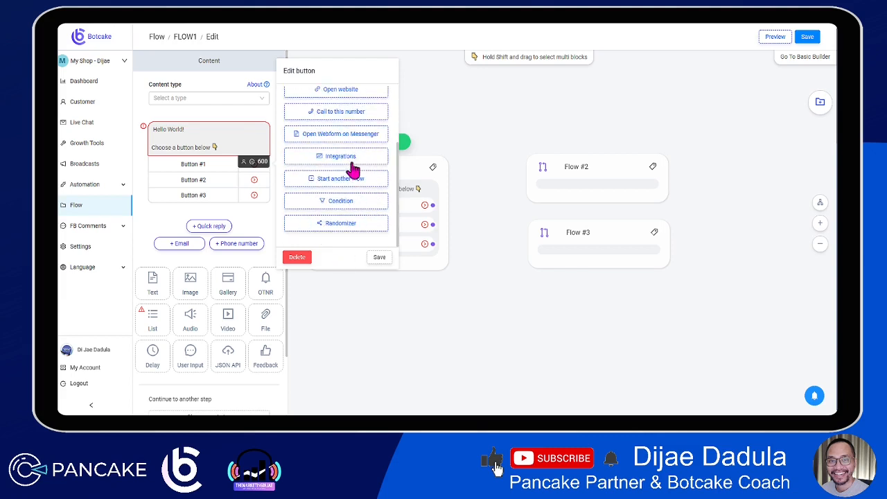
scroll(355, 163, up, 2)
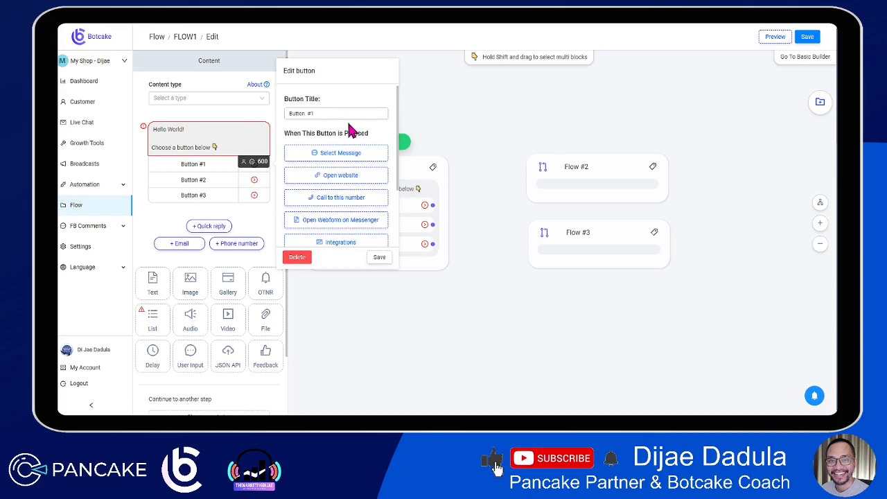
Link Button #1 to a newly created message block, place that block below the Content block, and return to the Content block's settings.
click(356, 163)
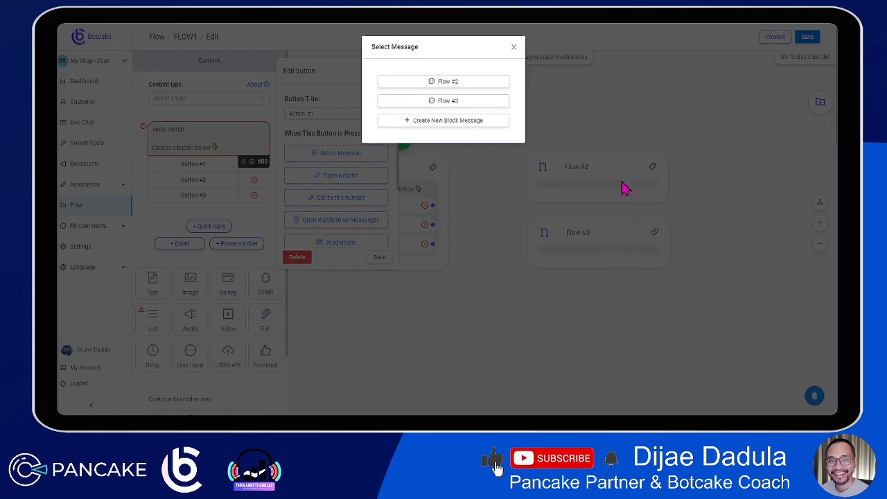
click(472, 83)
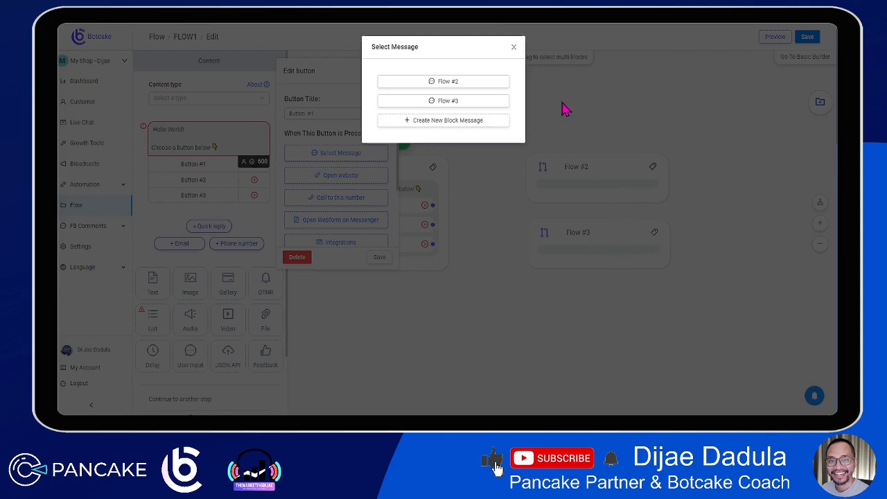
click(448, 130)
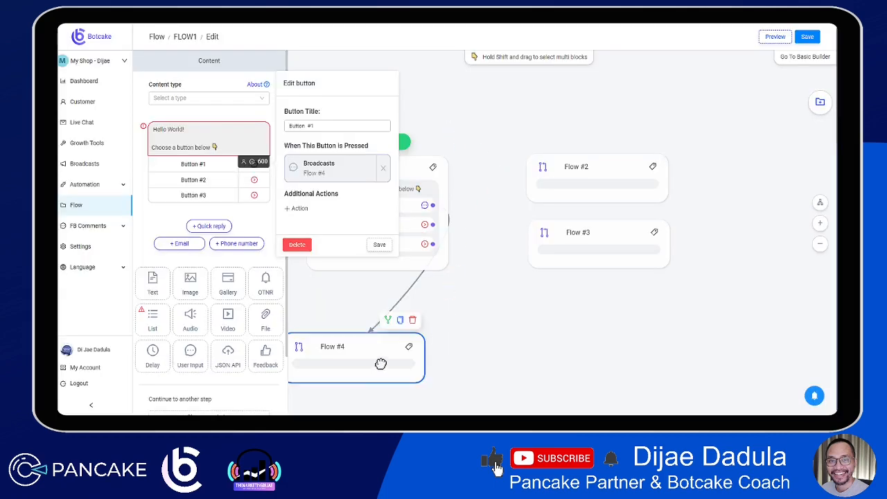
drag(384, 370, 505, 368)
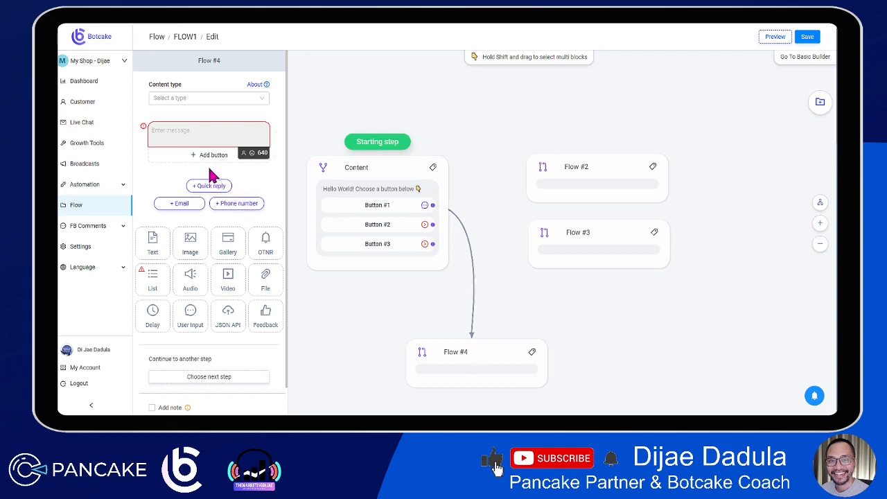
click(361, 191)
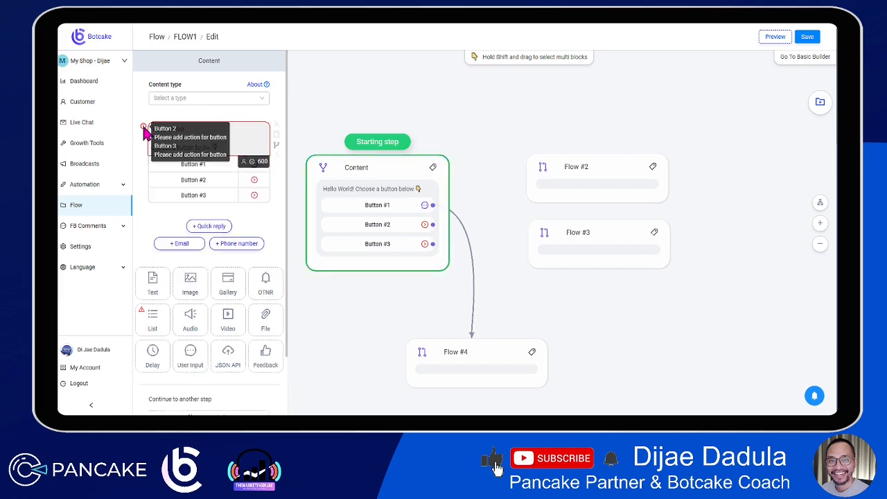
Link Button #2 of the Content block to the existing Flow #2 message block.
click(221, 196)
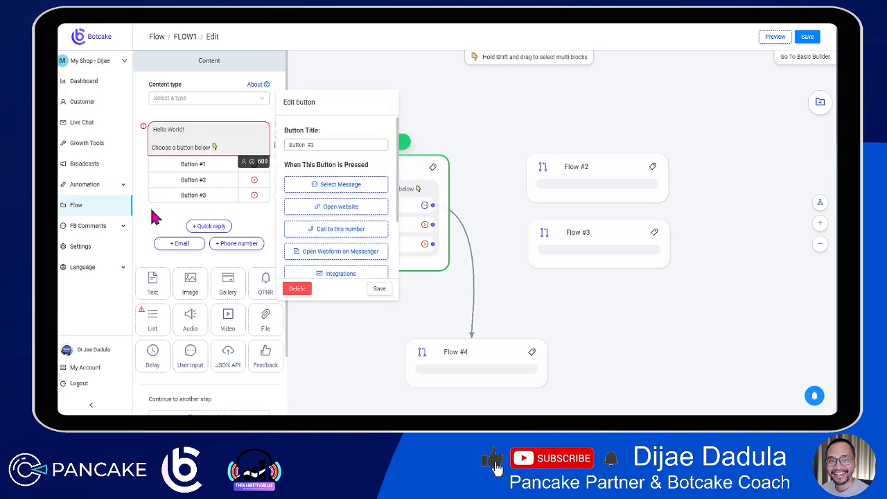
click(188, 181)
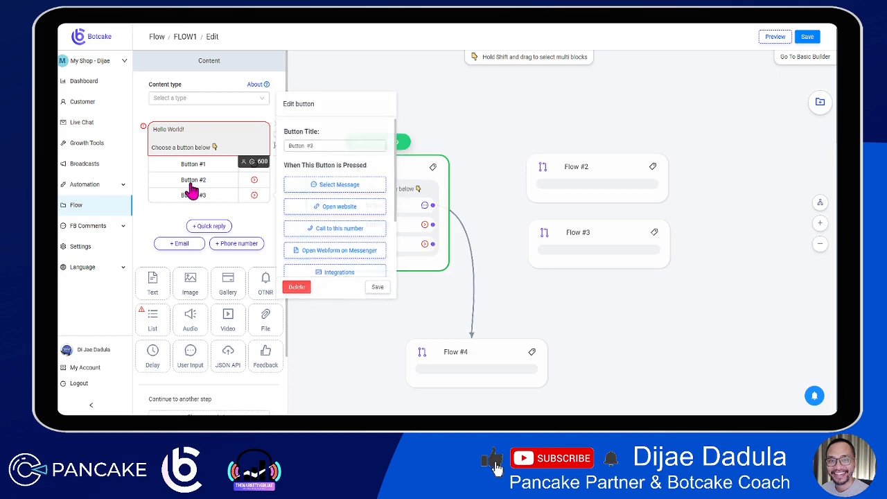
click(311, 176)
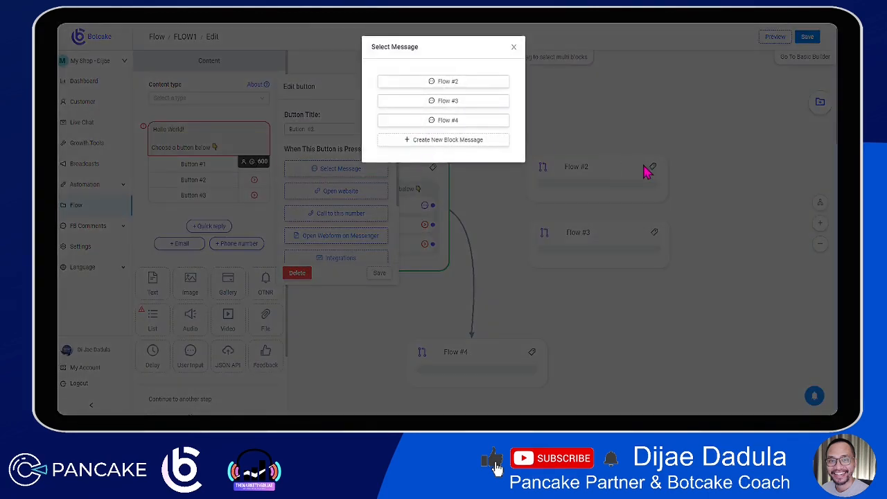
click(430, 83)
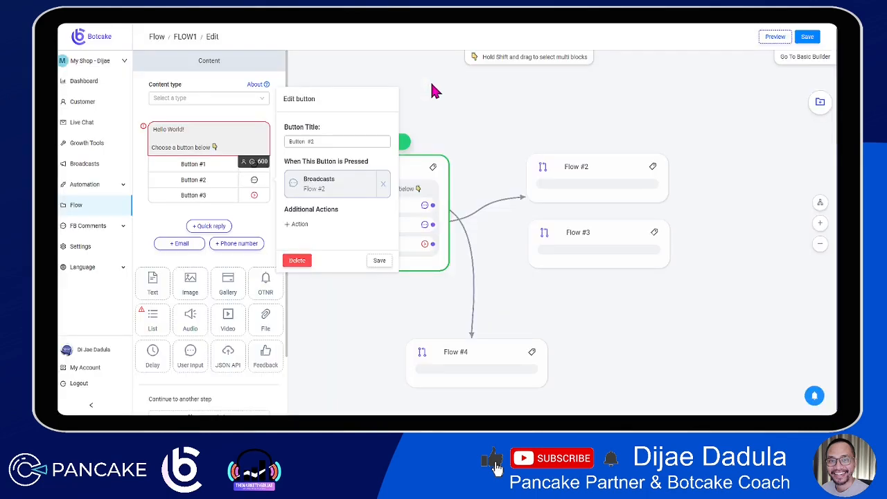
Link Button #3 to the Flow #3 block with a connector drawn directly from the button on the canvas.
click(215, 198)
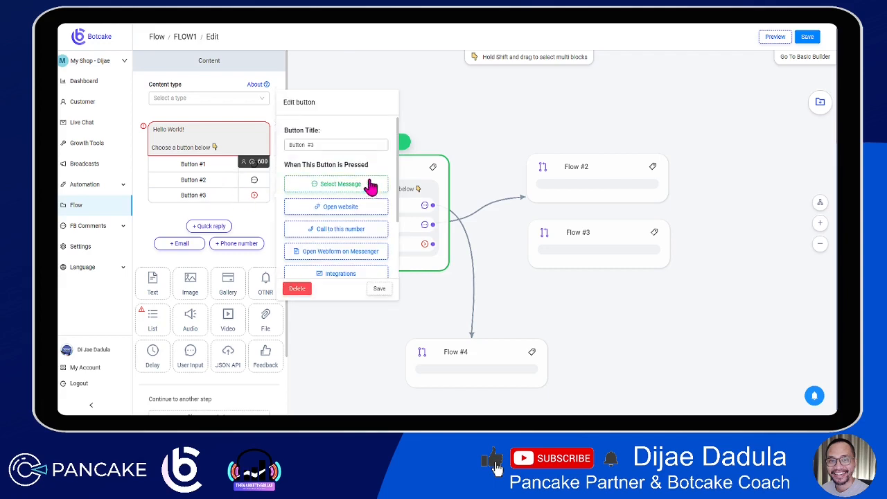
click(512, 139)
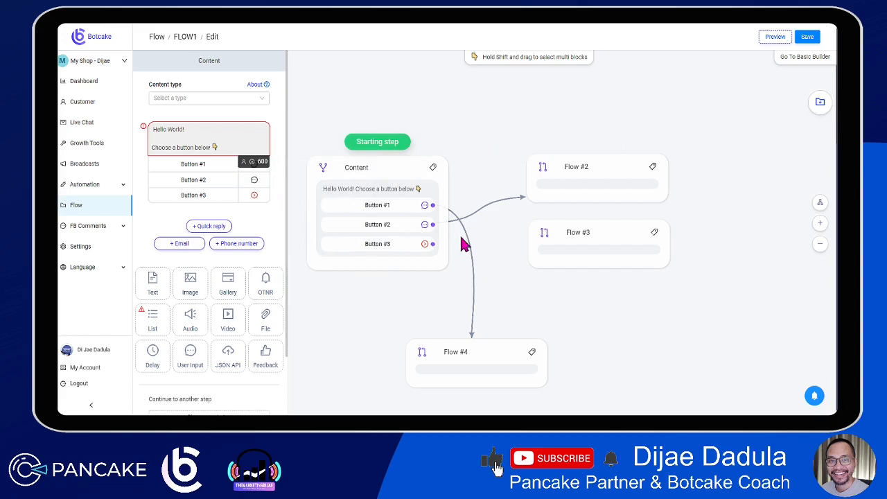
click(431, 254)
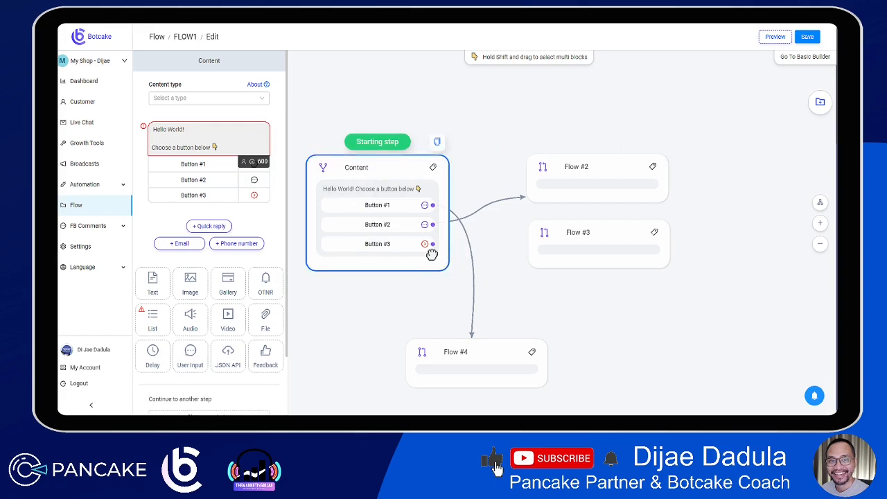
scroll(432, 254, up, 2)
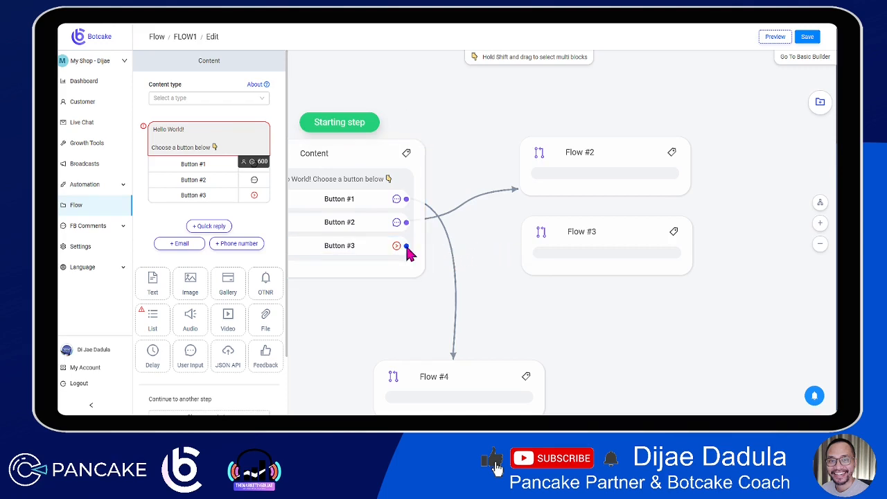
drag(417, 253, 596, 249)
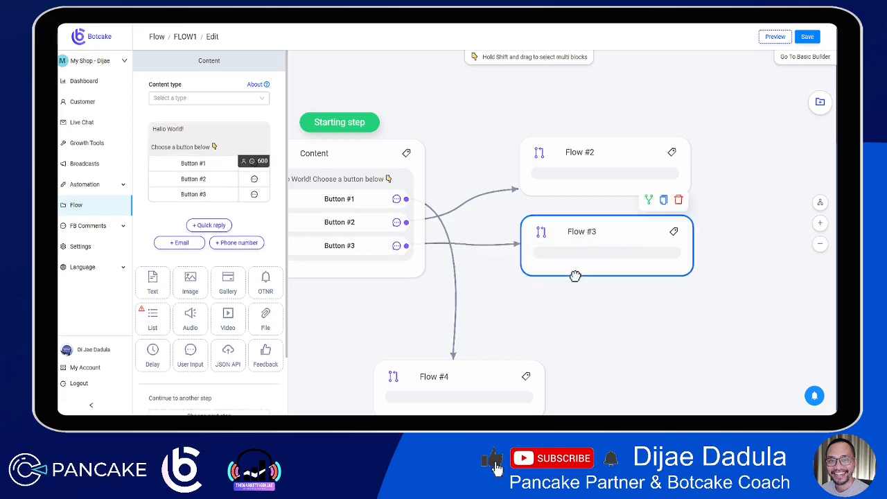
Rearrange the blocks with Flow #4 above the Content block and Flow #2 and Flow #3 stacked beside it.
scroll(573, 298, down, 2)
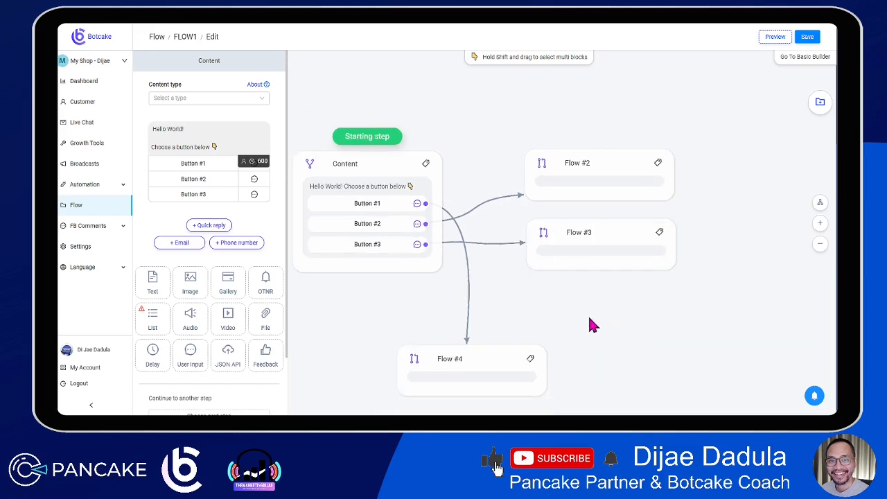
scroll(591, 312, down, 2)
drag(581, 252, 659, 287)
drag(608, 187, 707, 123)
drag(523, 325, 673, 166)
drag(655, 291, 636, 414)
drag(628, 192, 534, 104)
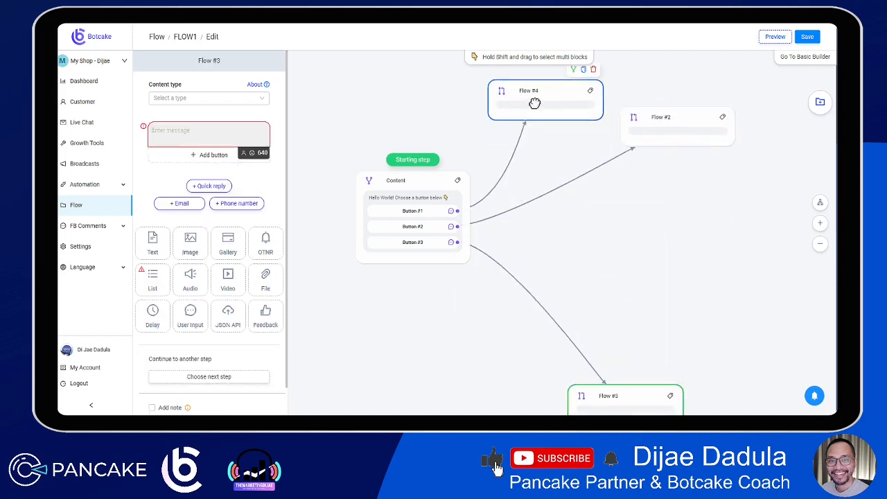
drag(665, 135, 643, 275)
drag(616, 396, 622, 311)
Try to select all the blocks together with an area selection and shift them sideways on the canvas.
scroll(623, 312, down, 4)
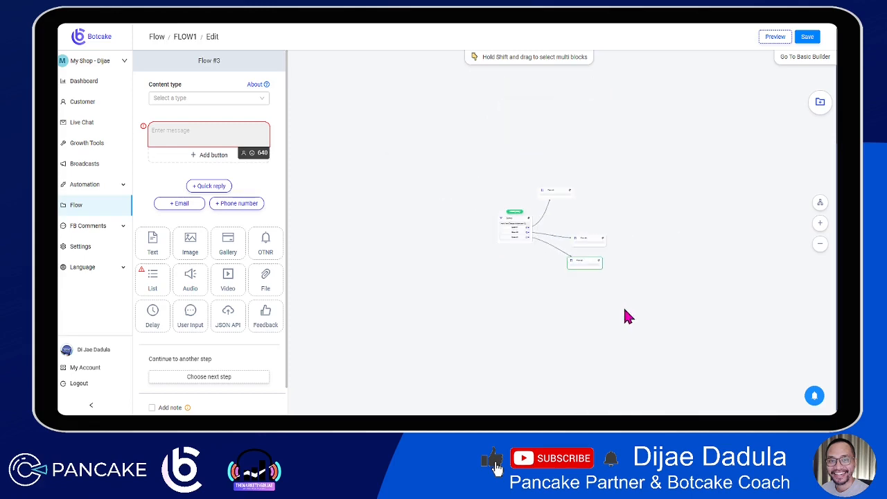
scroll(623, 313, up, 2)
scroll(626, 313, up, 3)
scroll(626, 312, down, 5)
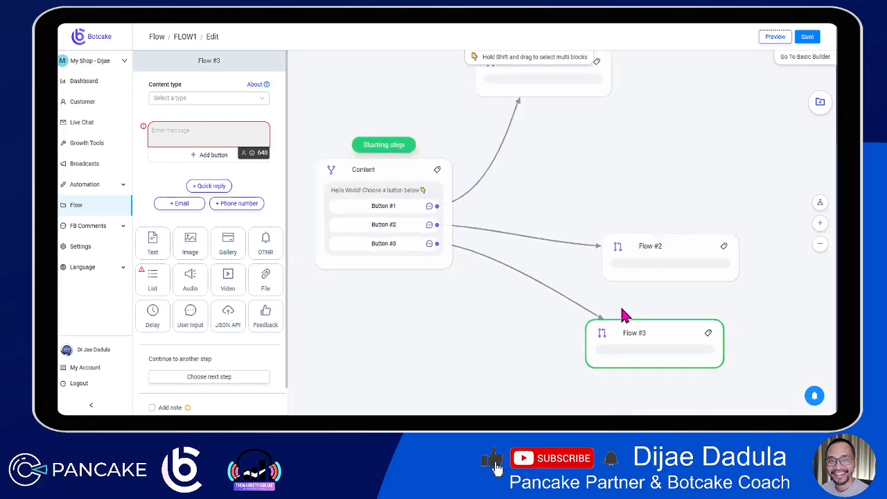
drag(527, 303, 483, 43)
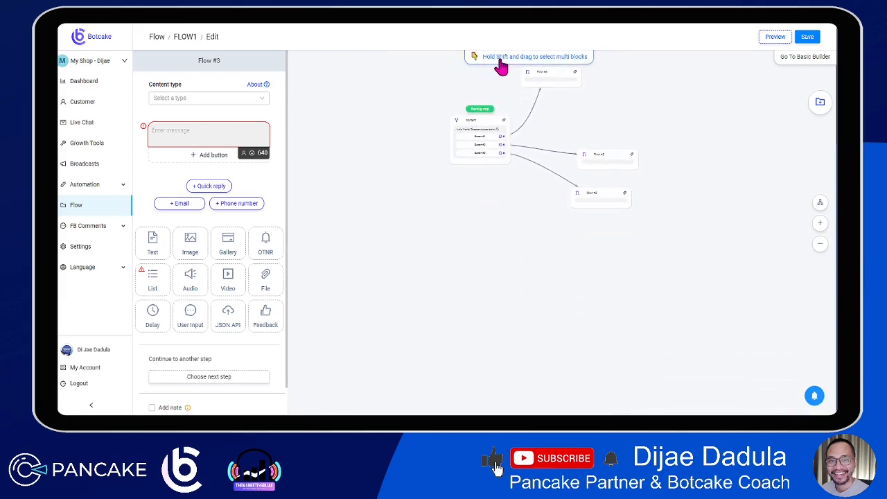
drag(431, 90, 429, 134)
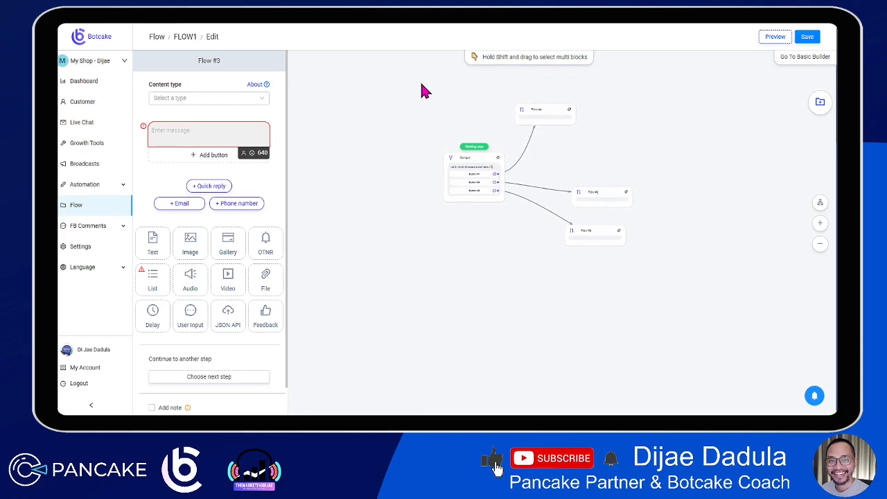
drag(421, 84, 628, 251)
drag(568, 161, 523, 160)
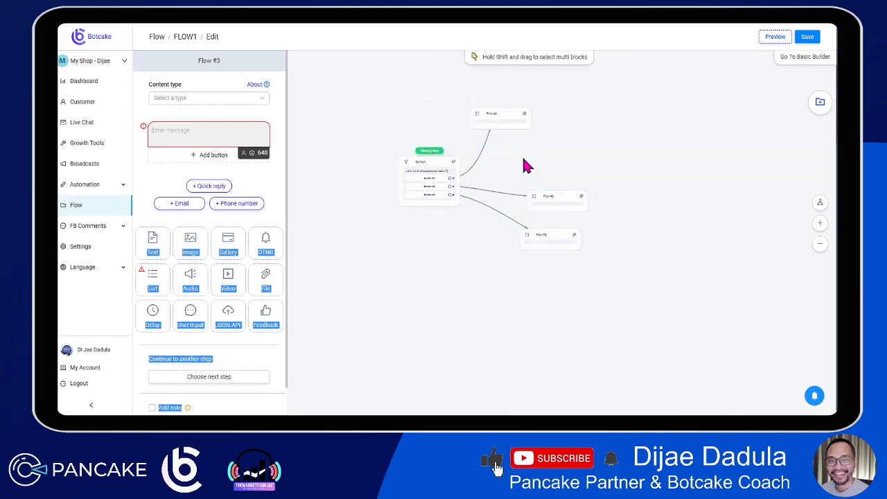
click(390, 117)
Scatter the blocks with Flow #2 above the Content block, Flow #4 overlapping it and Flow #3 below it.
drag(547, 200, 396, 137)
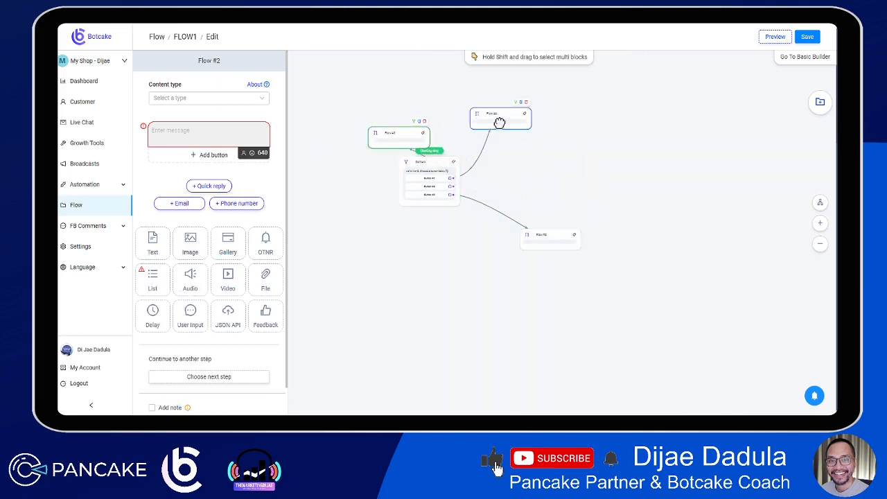
drag(500, 123, 428, 207)
drag(539, 244, 409, 301)
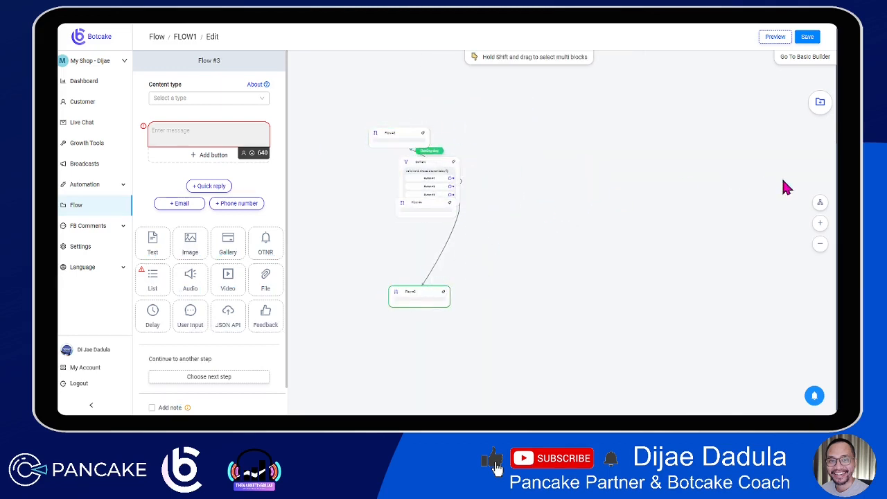
Auto-arrange all the blocks of the flow on the canvas.
click(821, 206)
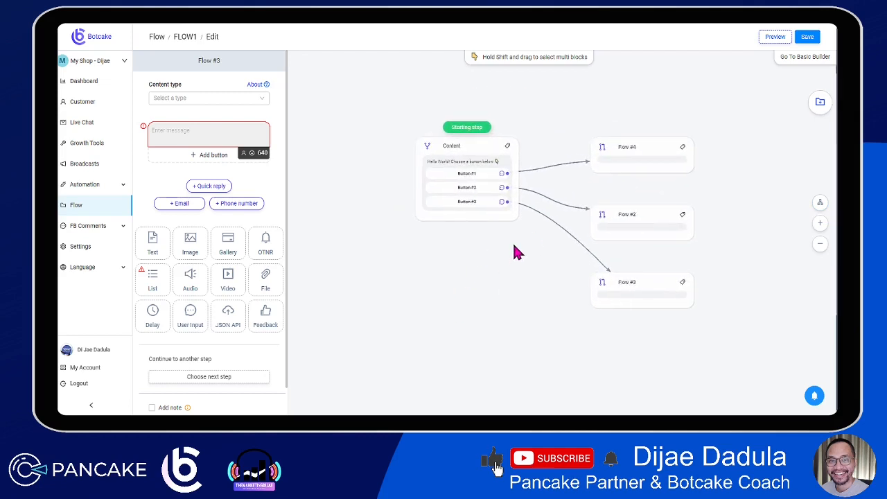
mouse_move(646, 154)
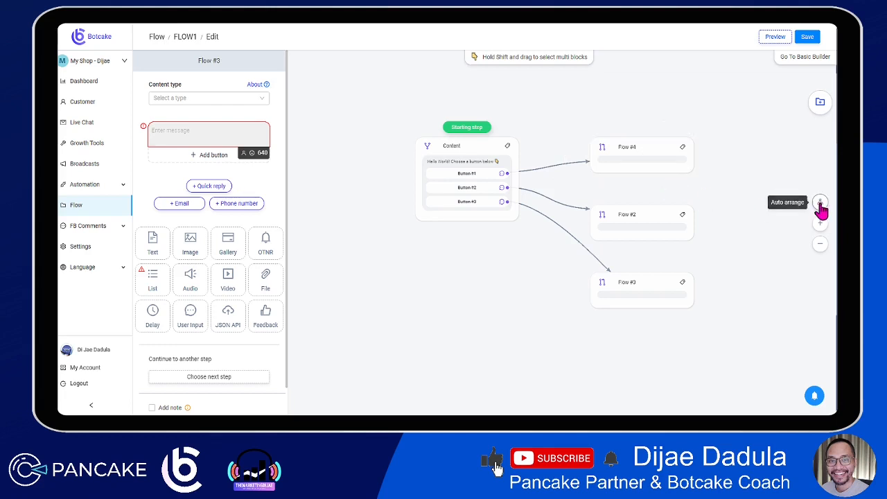
mouse_move(485, 156)
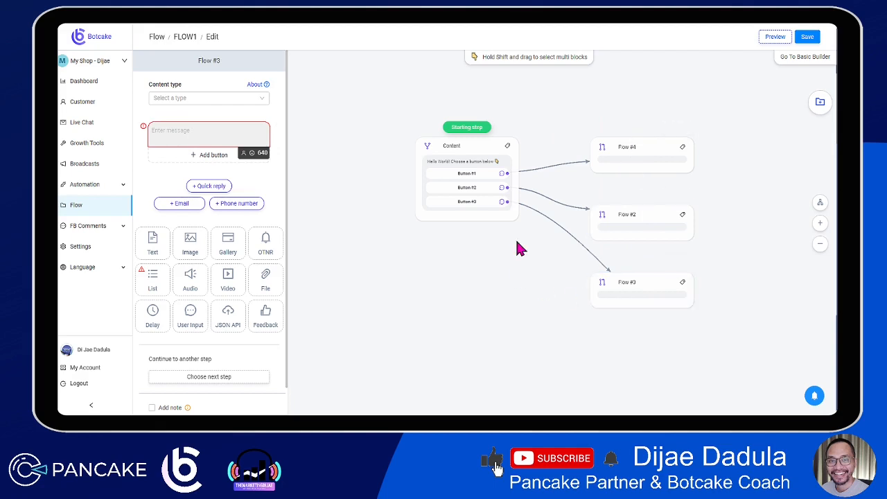
View the action assigned to Button #1 and open the Flow #4 block it links to.
scroll(516, 244, up, 3)
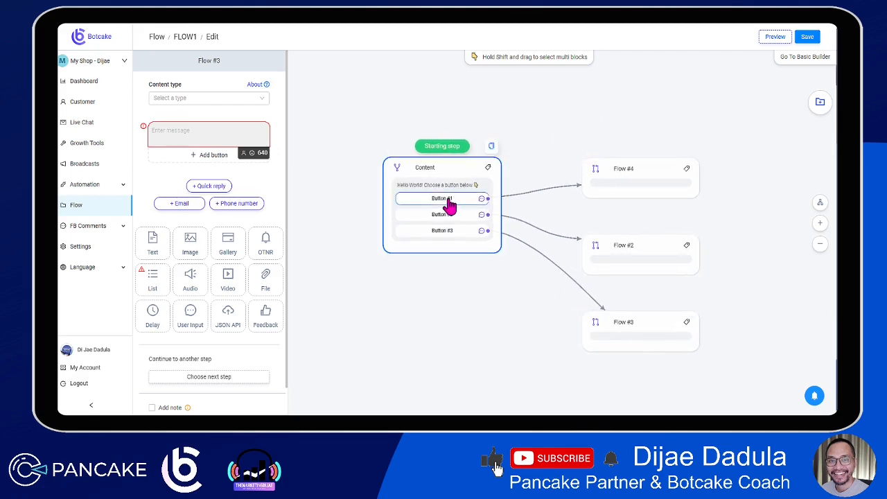
click(449, 201)
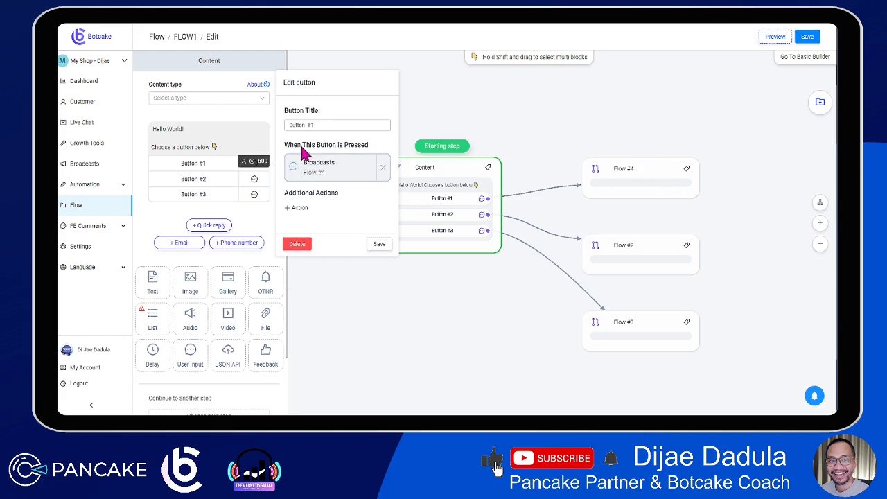
click(325, 181)
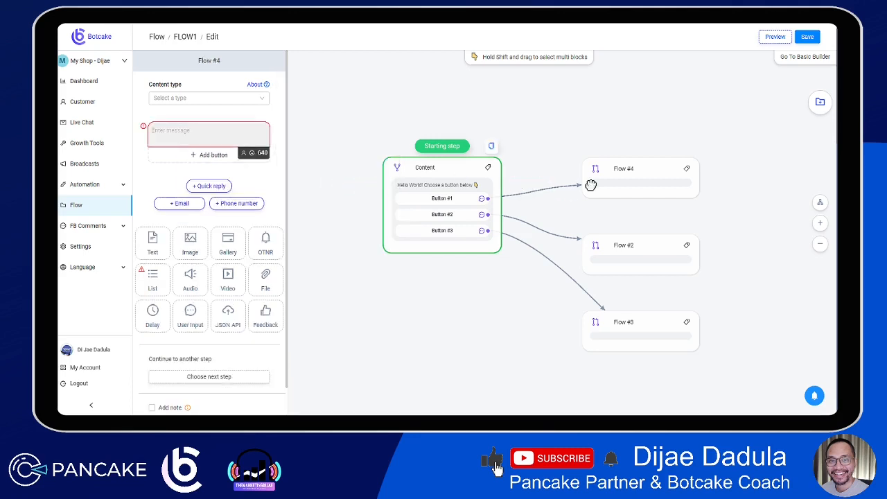
mouse_move(644, 185)
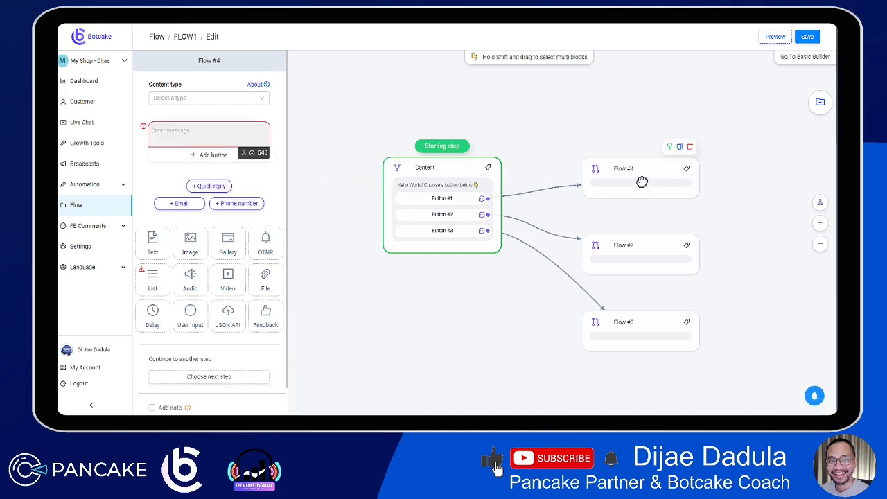
Remove the Flow #4 action from Button #1, relink the button to the Flow #4 block and check its settings.
click(429, 169)
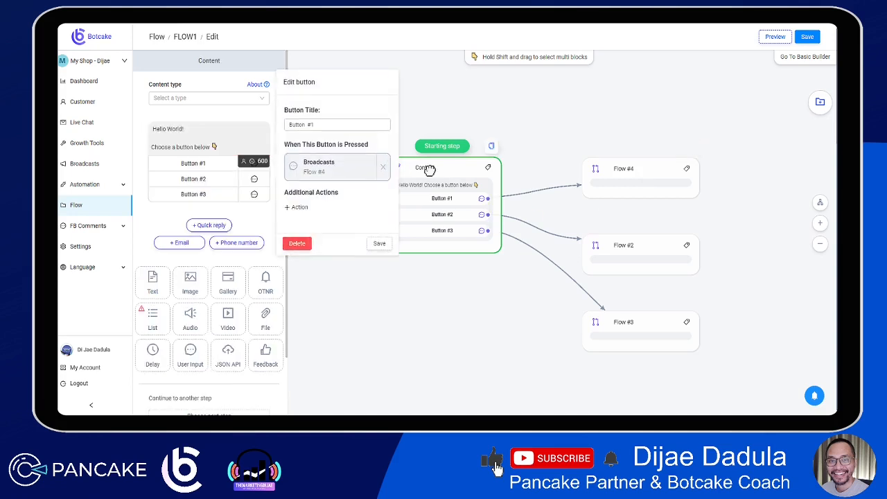
click(383, 169)
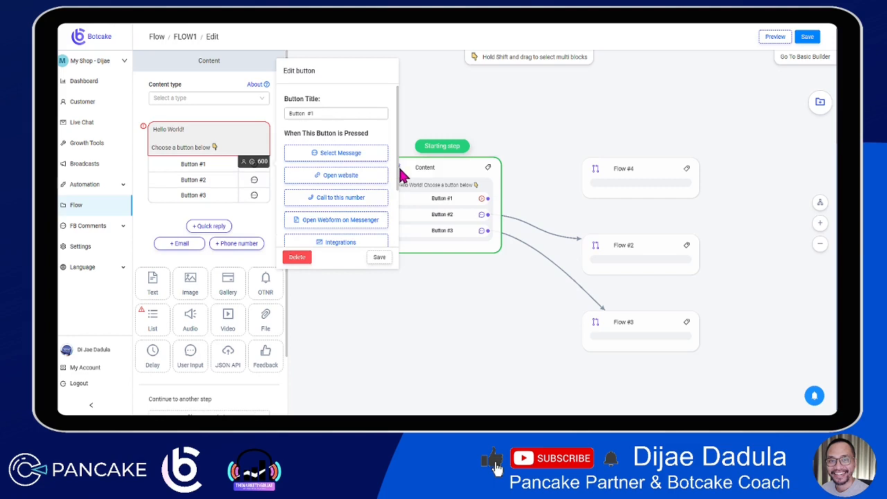
click(513, 199)
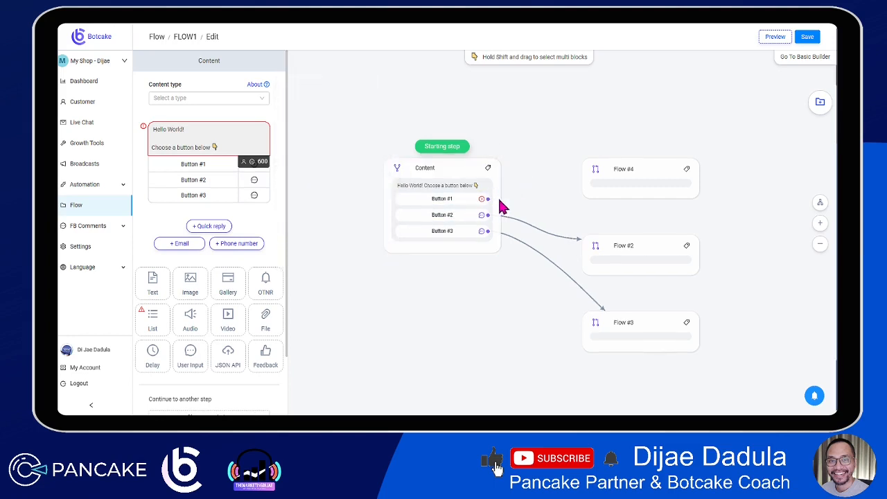
drag(613, 180, 606, 174)
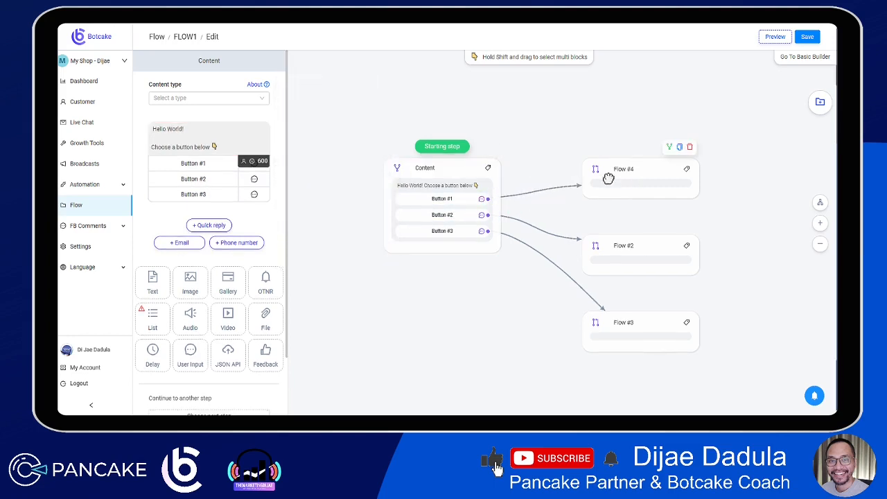
click(216, 169)
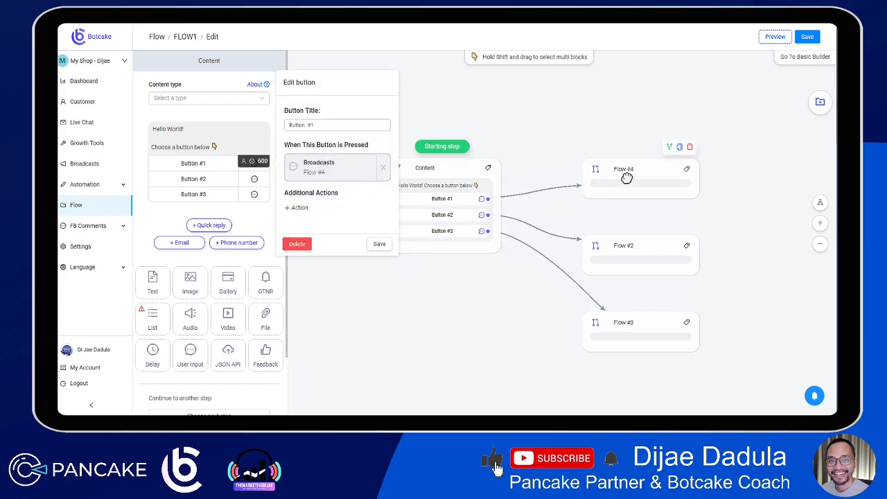
click(614, 125)
Enter the message "This is a button 1" in the Flow #4 block.
click(639, 187)
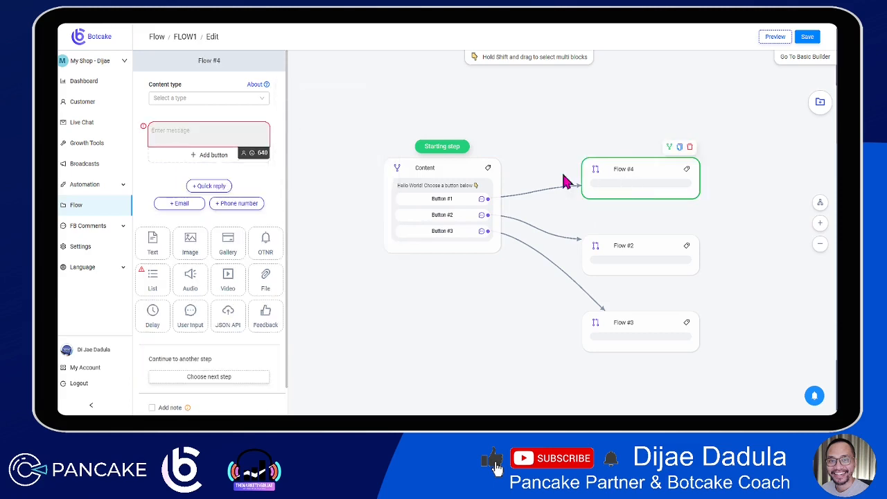
click(196, 132)
text(Th)
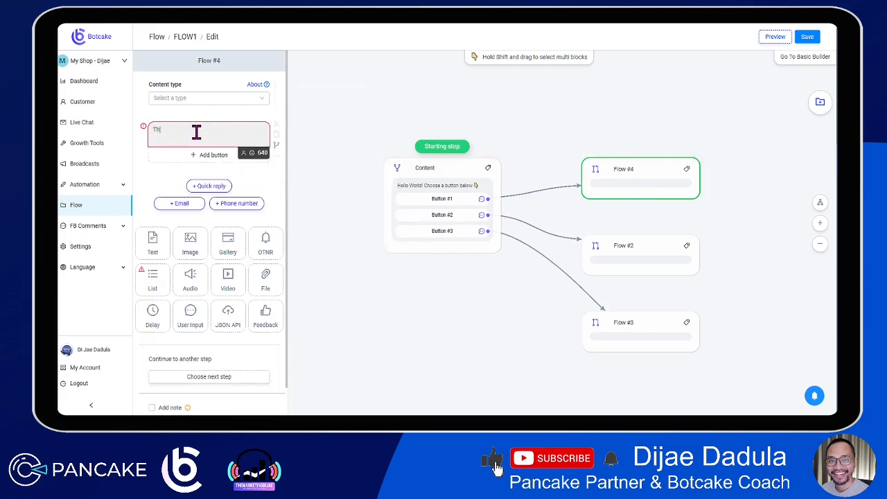
text(is is a button)
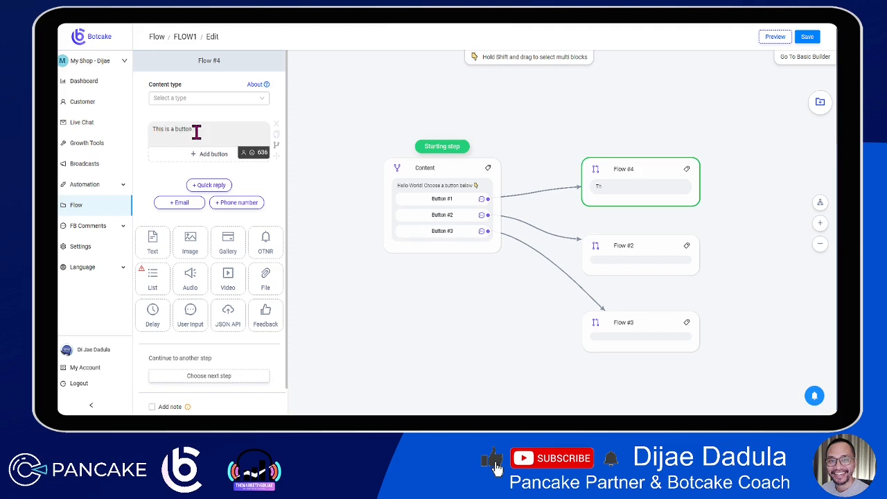
text( 1)
click(319, 96)
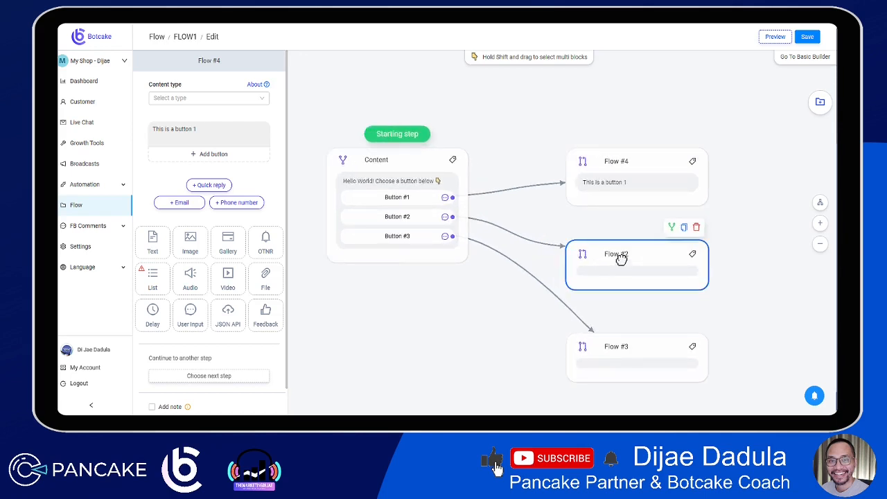
Delete the Flow #2 and Flow #3 blocks and place two duplicates of the Flow #4 block below it.
click(697, 227)
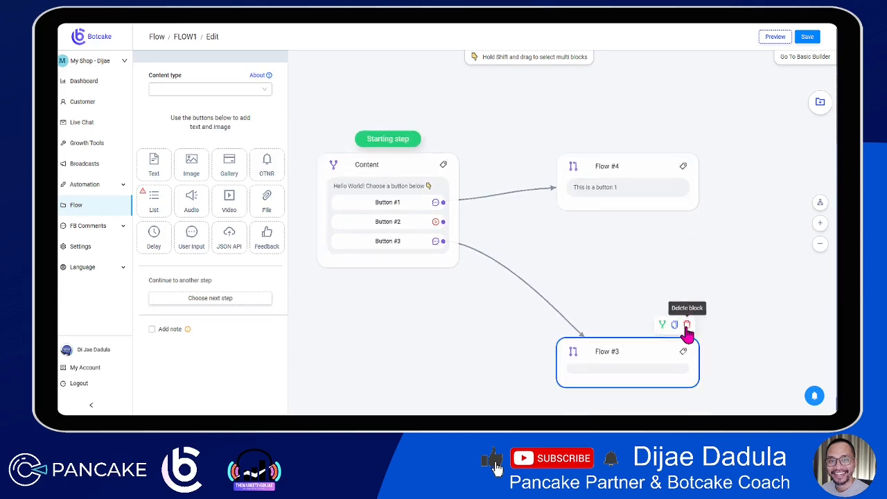
click(686, 326)
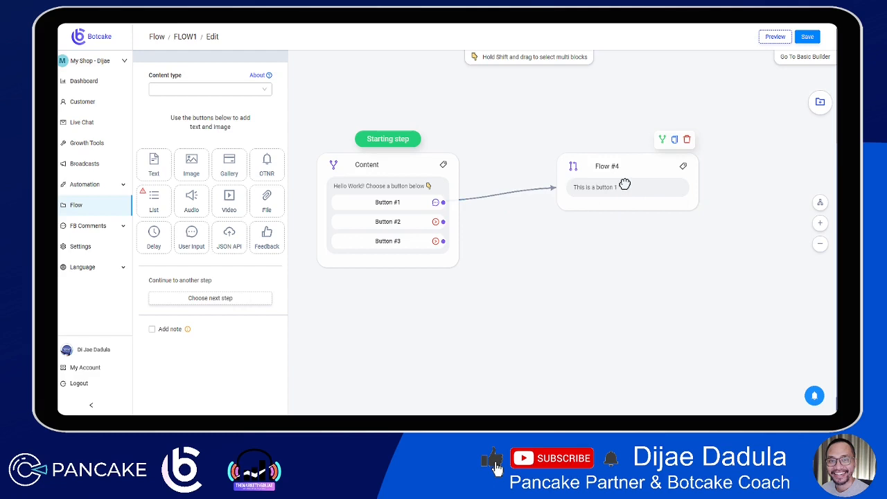
click(678, 148)
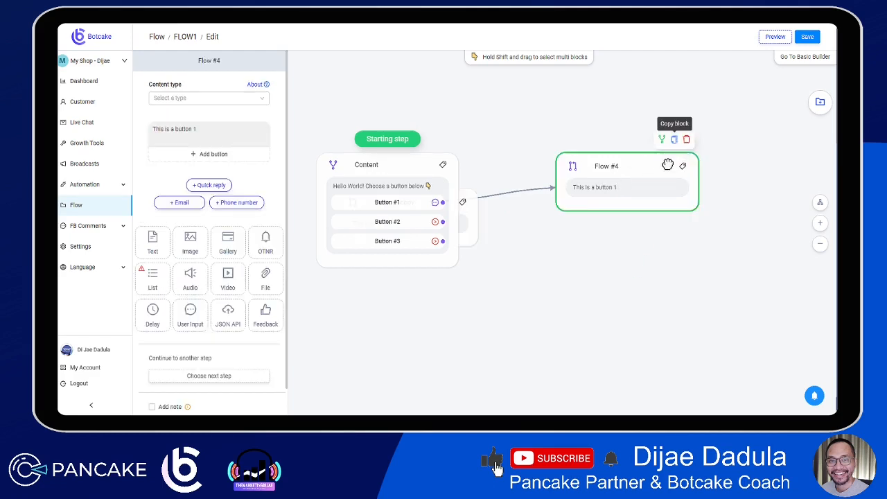
drag(589, 240, 689, 256)
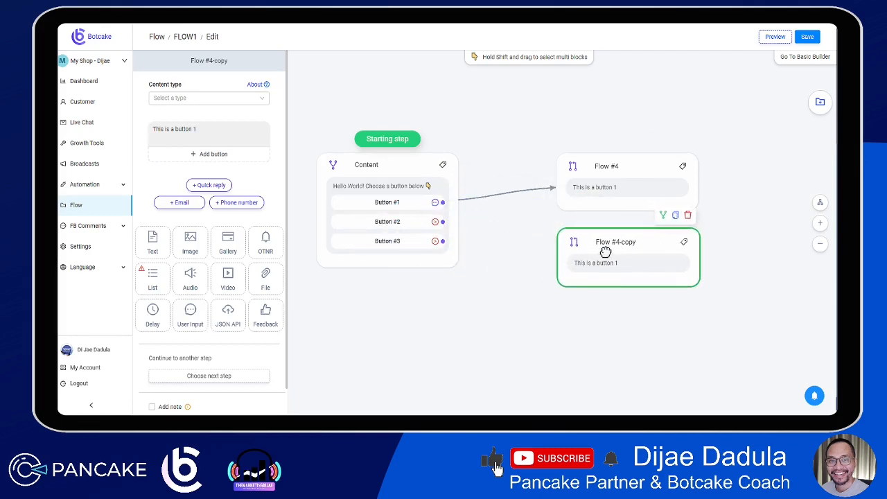
mouse_move(621, 247)
click(676, 215)
drag(492, 243, 677, 332)
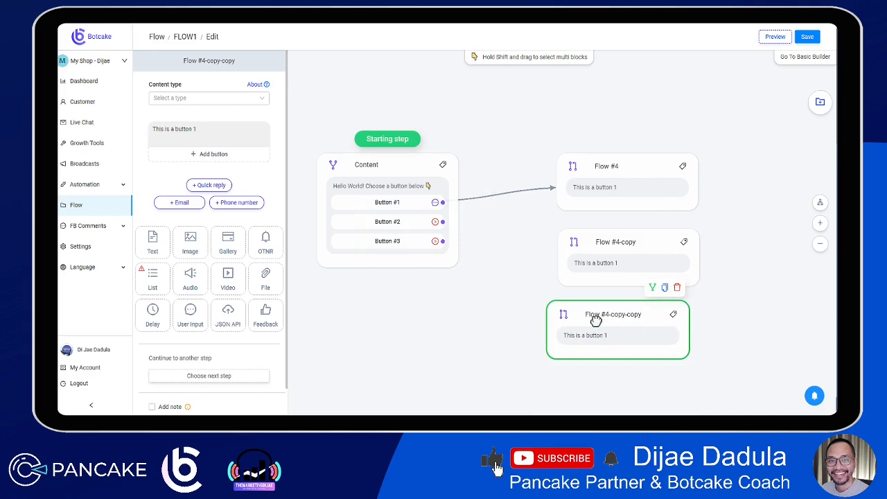
Change the message of the first duplicated block to "This is a button 2" and the second to "This is a button 3".
click(624, 270)
click(203, 131)
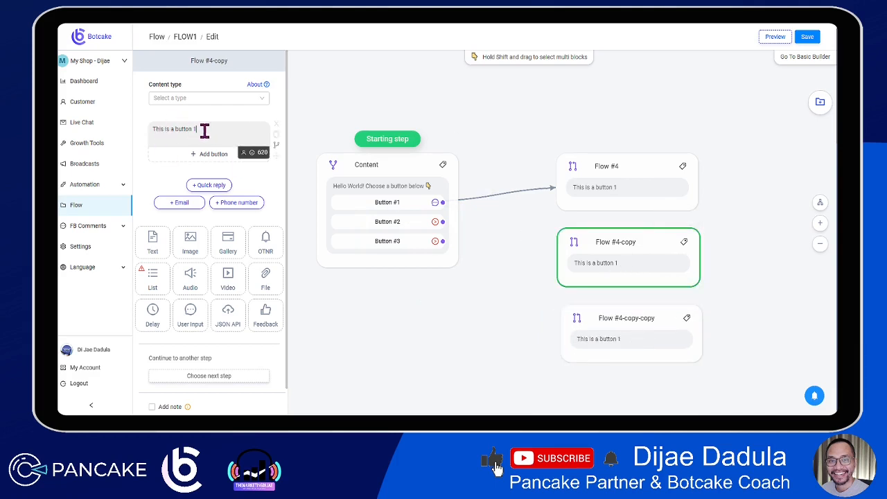
text(12)
click(648, 333)
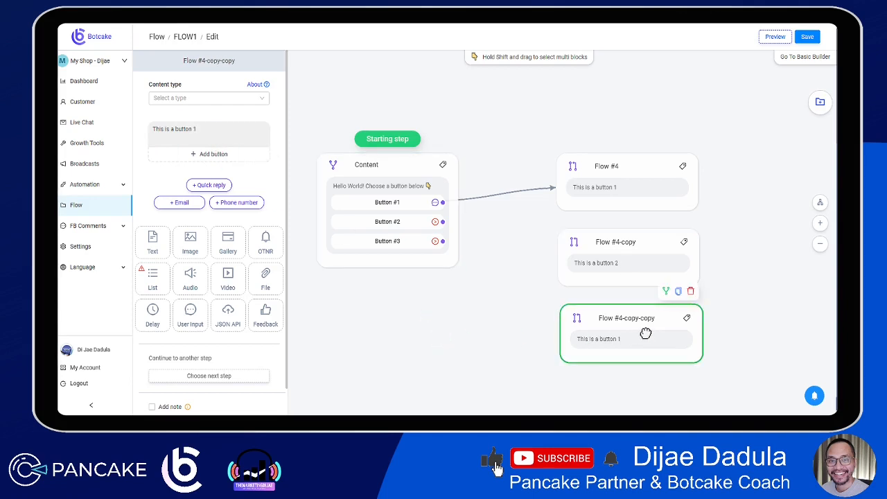
click(196, 130)
key(BackSpace)
text(3)
Link Button #2 to the Flow #4-copy block and Button #3 to the Flow #4-copy-copy block, and auto-arrange the canvas.
drag(447, 224, 576, 233)
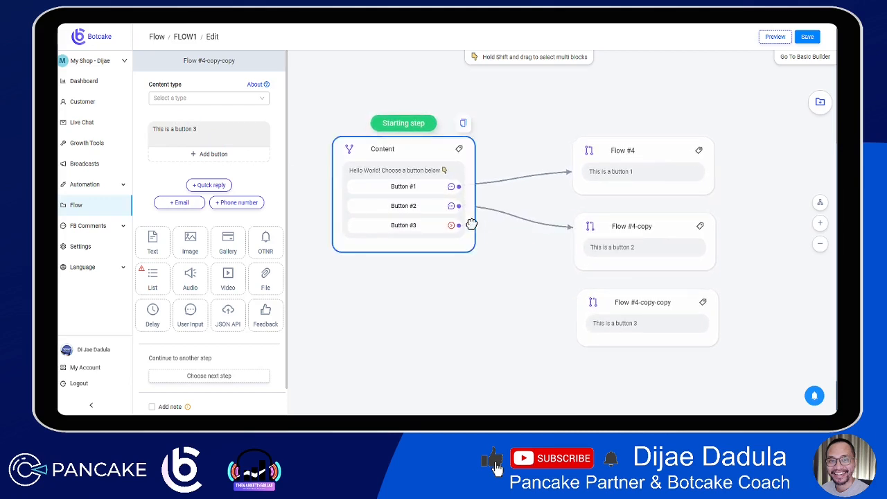
drag(462, 232, 585, 313)
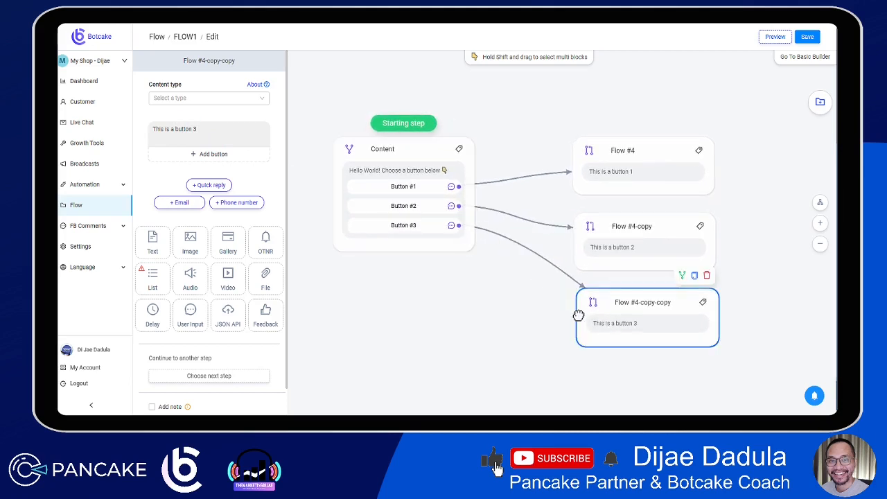
scroll(707, 263, down, 2)
click(820, 202)
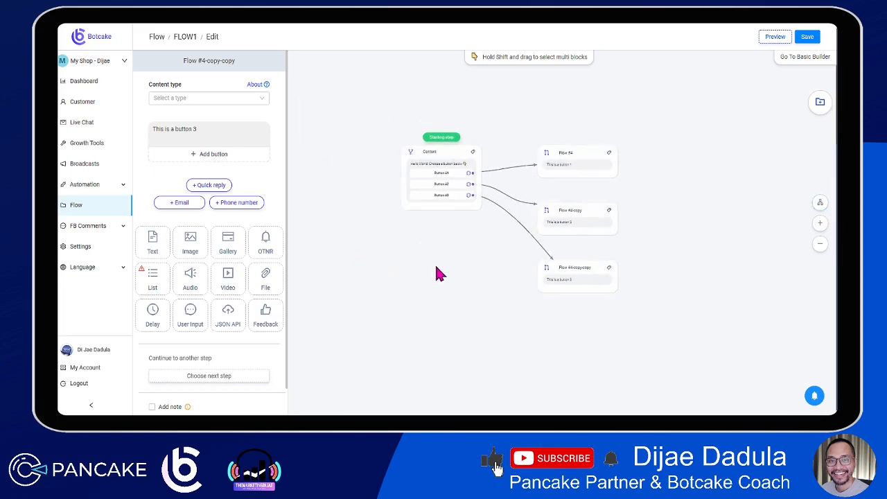
drag(450, 265, 425, 264)
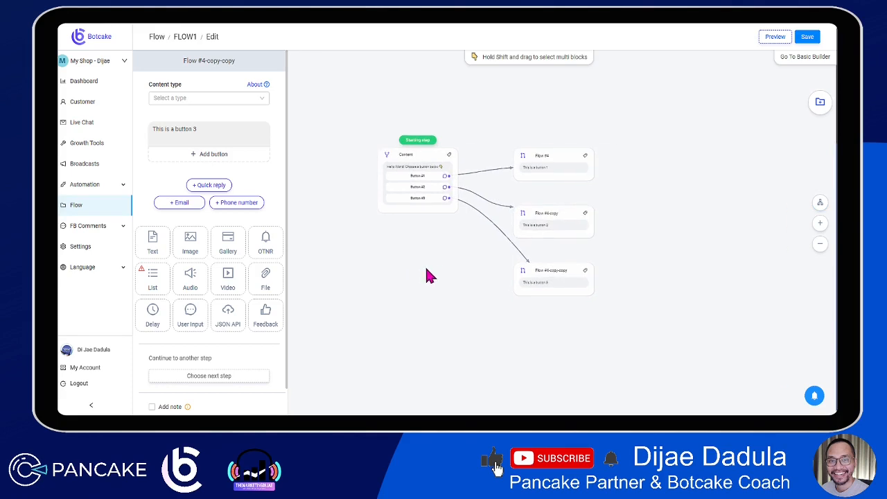
Switch to the Basic Builder and test in the phone preview which message each of the starting step's three buttons opens.
click(800, 60)
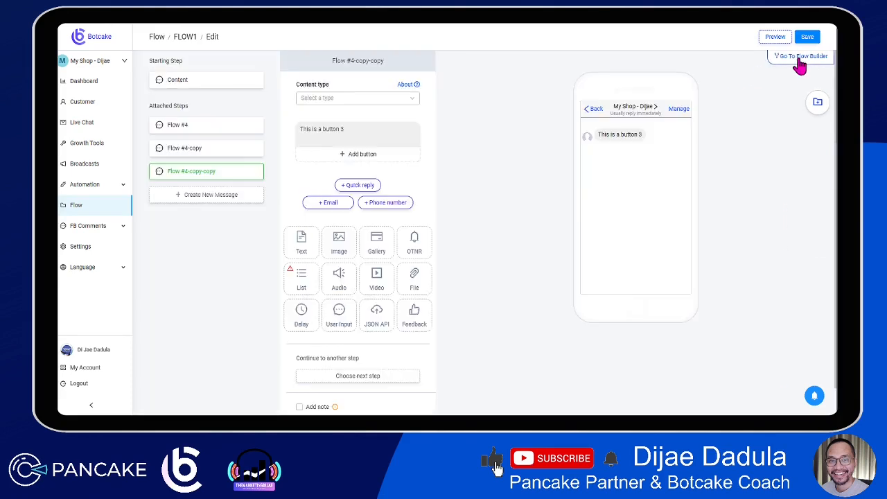
click(178, 82)
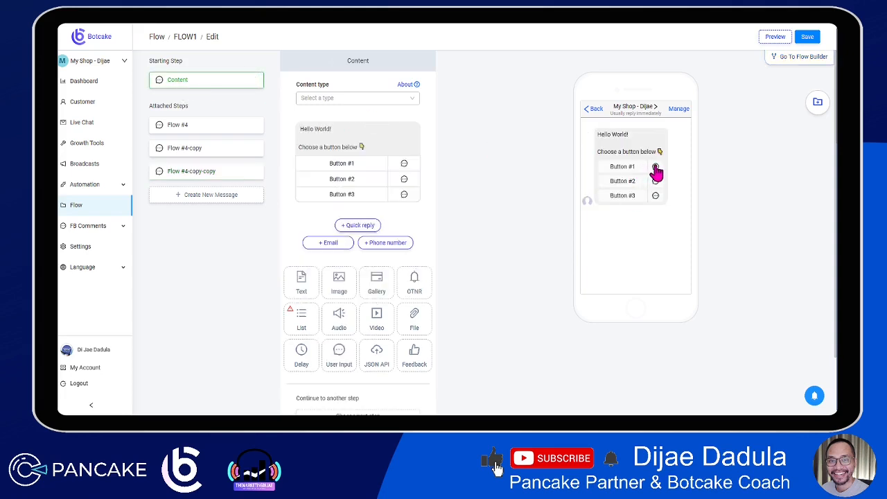
click(650, 169)
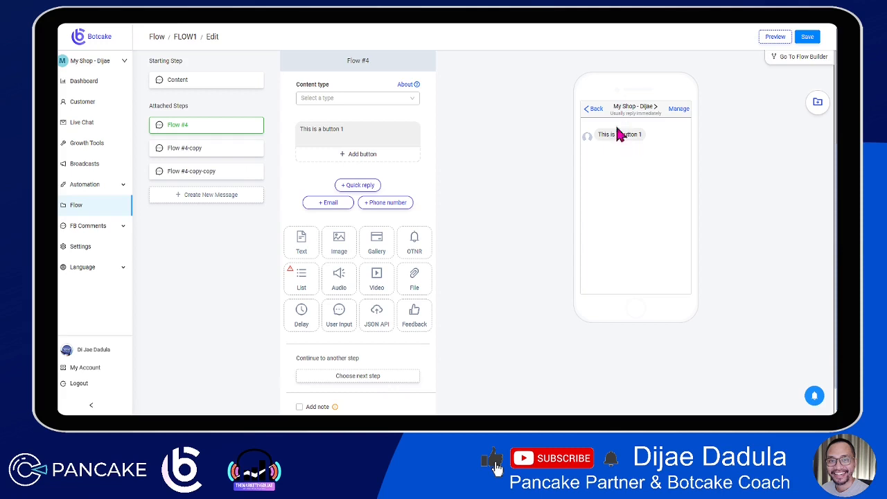
click(208, 83)
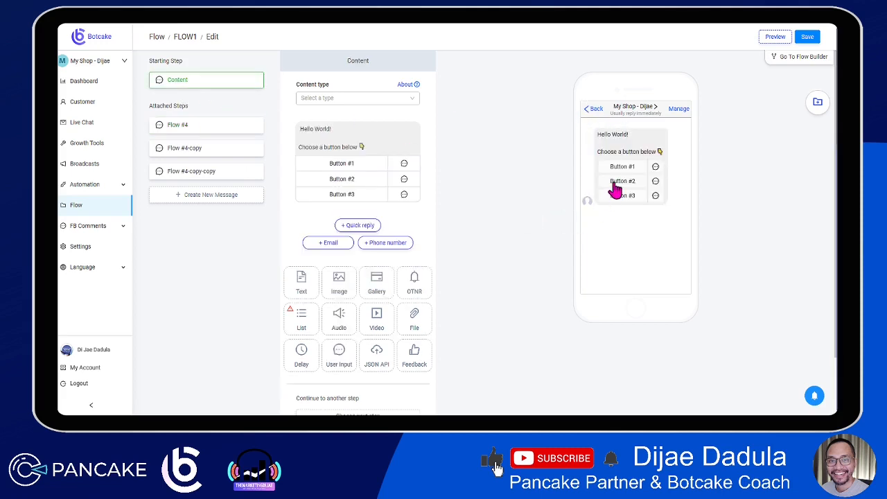
click(656, 182)
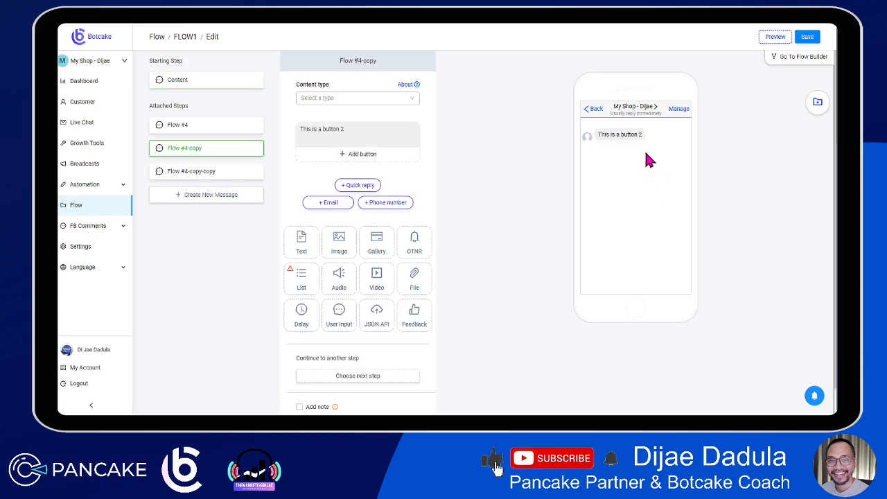
click(173, 81)
click(655, 197)
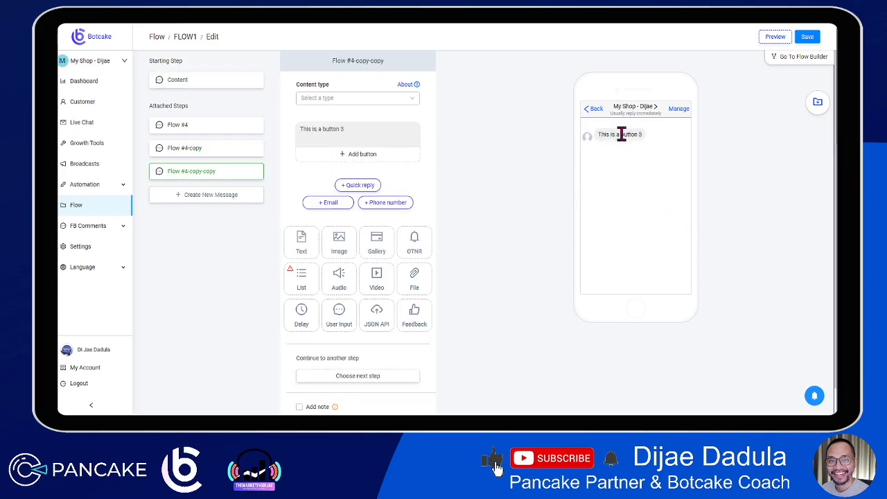
click(192, 83)
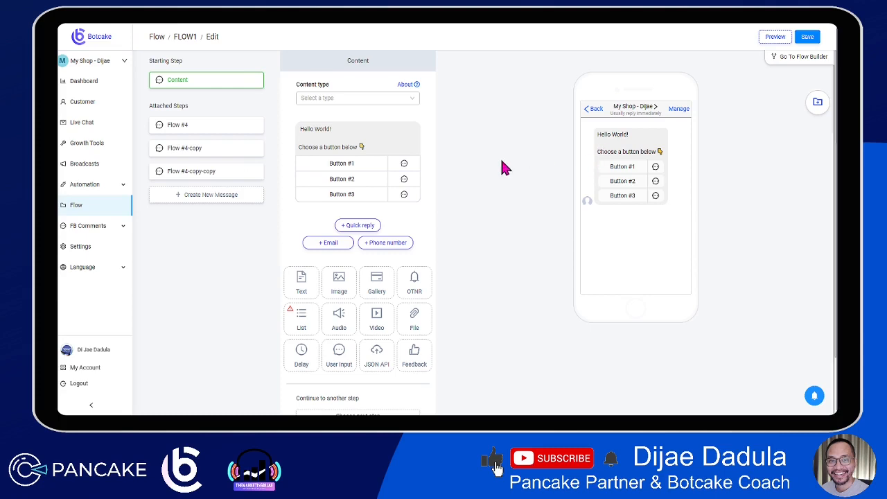
Save FLOW1 and reopen it for editing from the flow list.
click(810, 38)
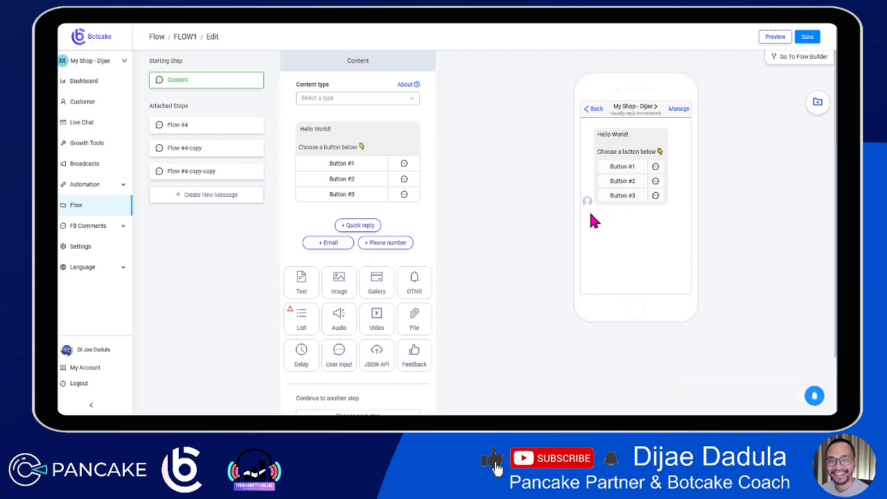
click(360, 130)
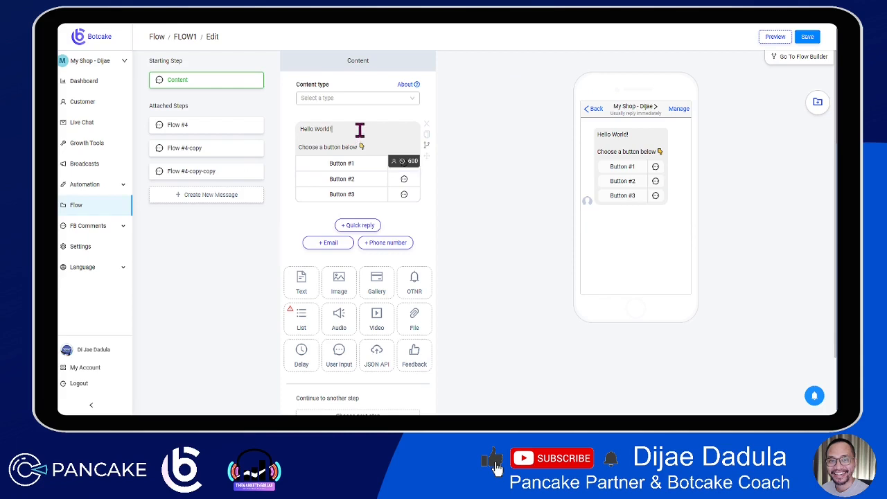
click(157, 37)
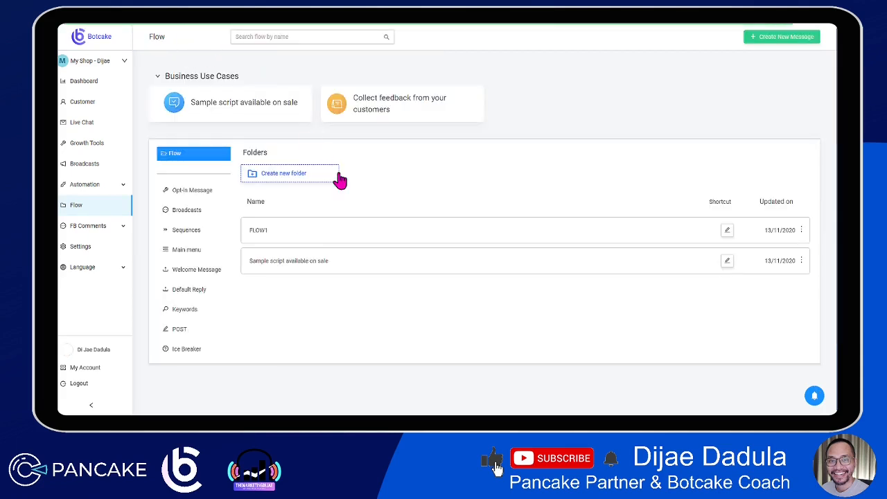
click(258, 236)
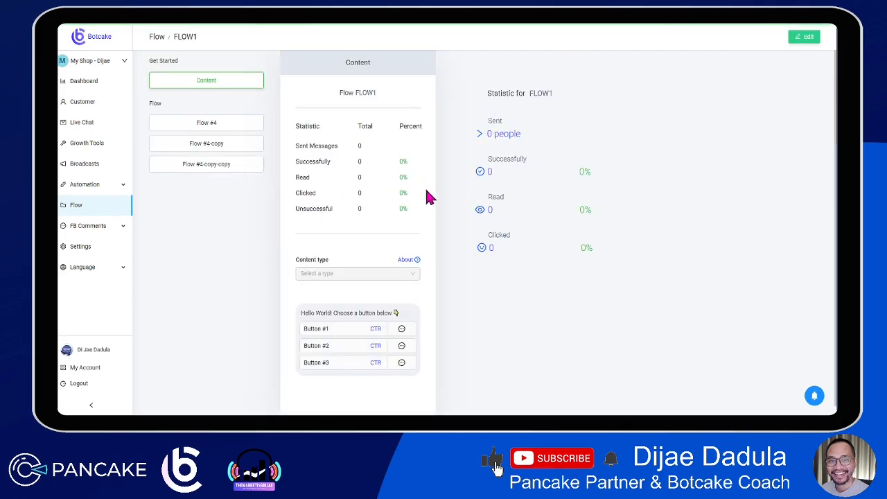
click(802, 40)
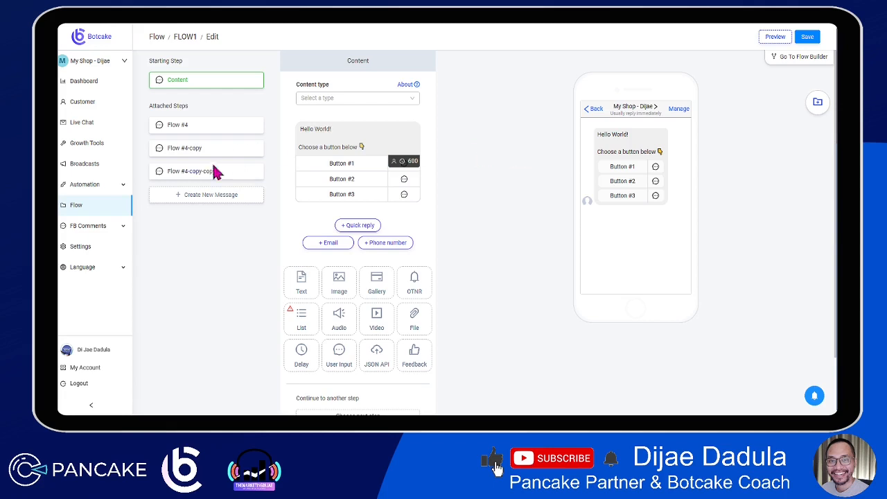
Rename the attached step Flow #4 as "Button 1".
click(201, 172)
drag(158, 174, 158, 147)
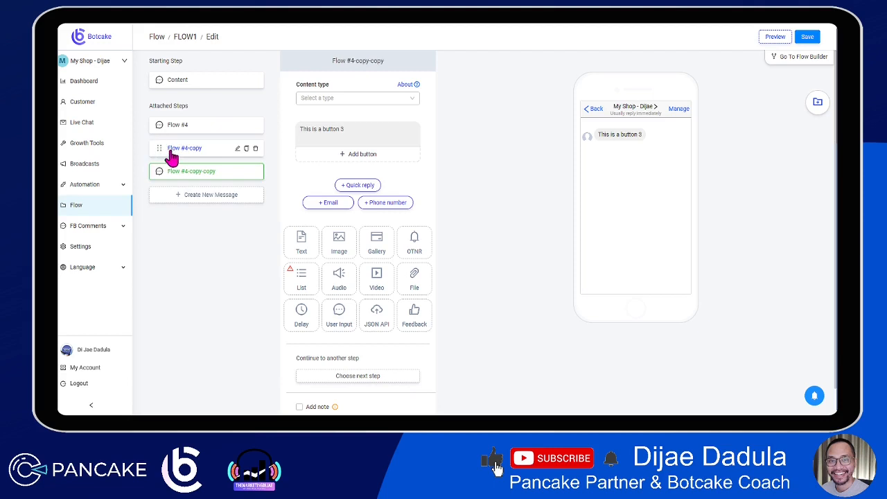
click(165, 81)
click(206, 126)
click(237, 125)
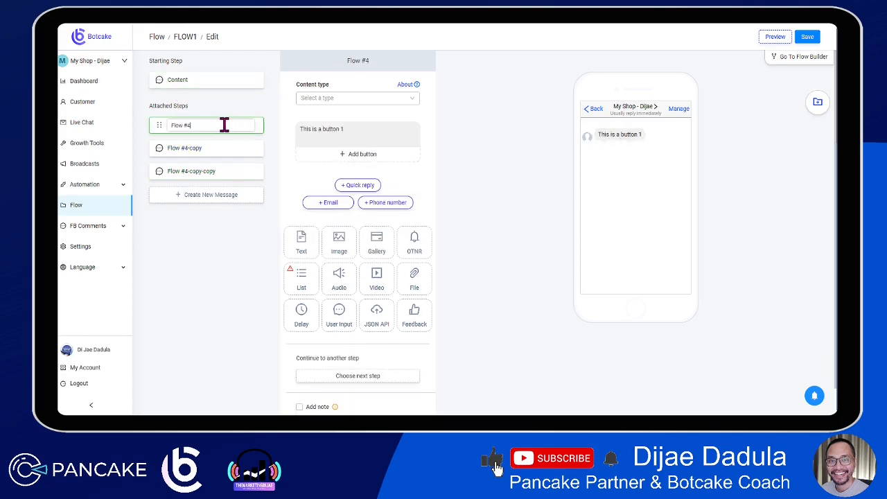
drag(204, 125, 138, 126)
text(Button 1)
key(Return)
Rename the attached steps Flow #4-copy as "Button 2" and Flow #4-copy-copy as "Button 3".
click(199, 157)
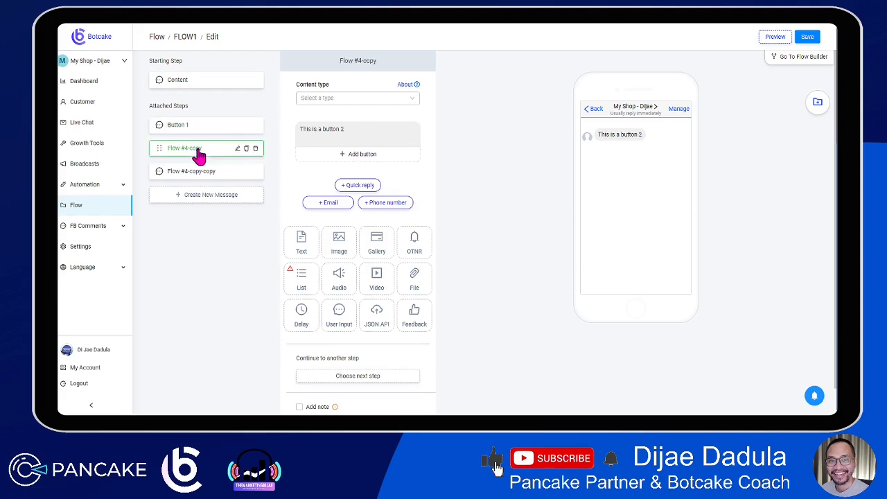
click(237, 149)
drag(235, 151, 123, 158)
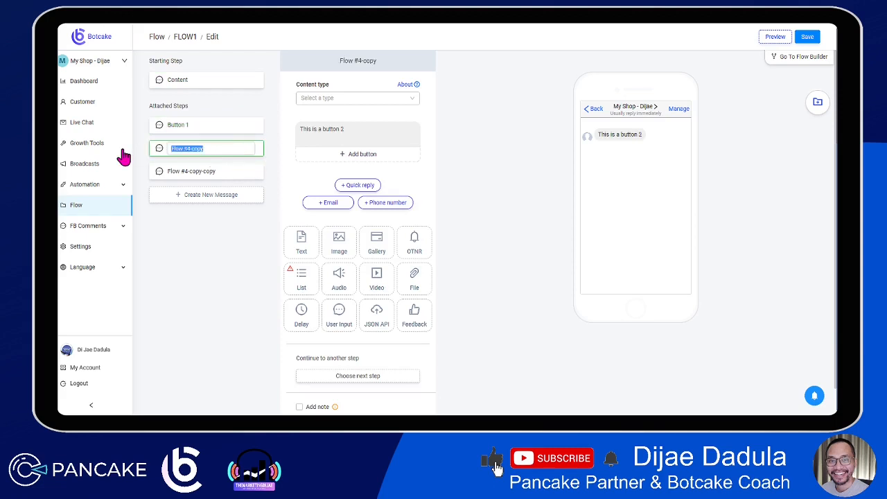
text(Button 2)
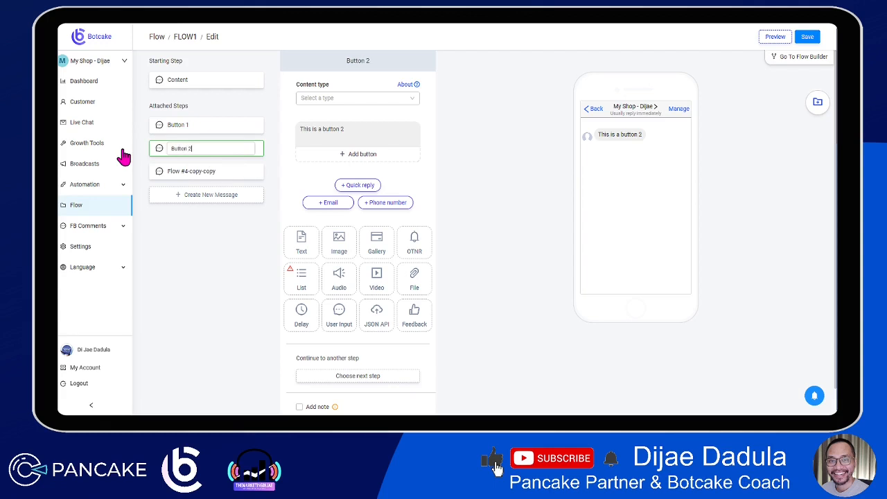
click(208, 173)
click(240, 172)
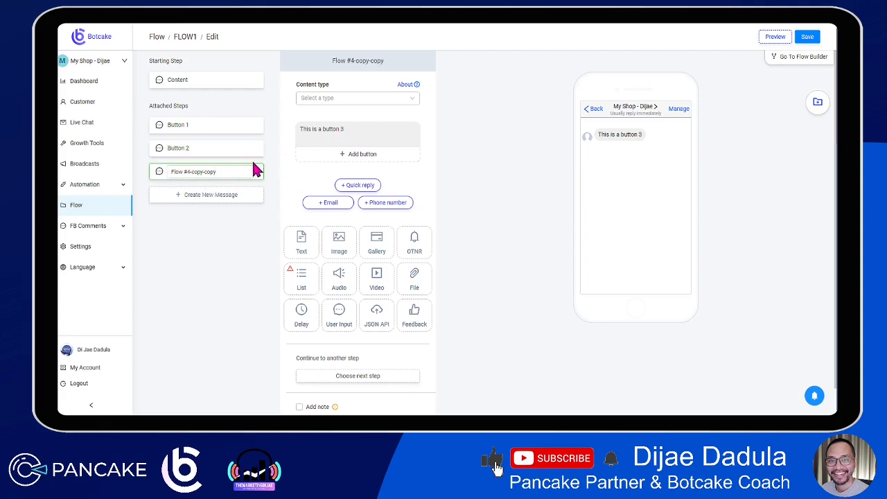
drag(229, 173, 152, 170)
text(Button 3)
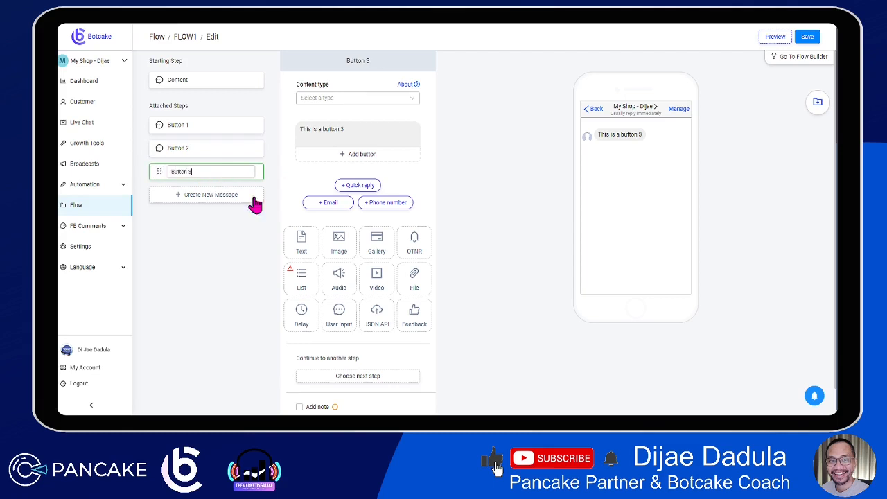
key(Return)
Return to the Flow Builder view with the Content step selected and save the flow.
click(190, 88)
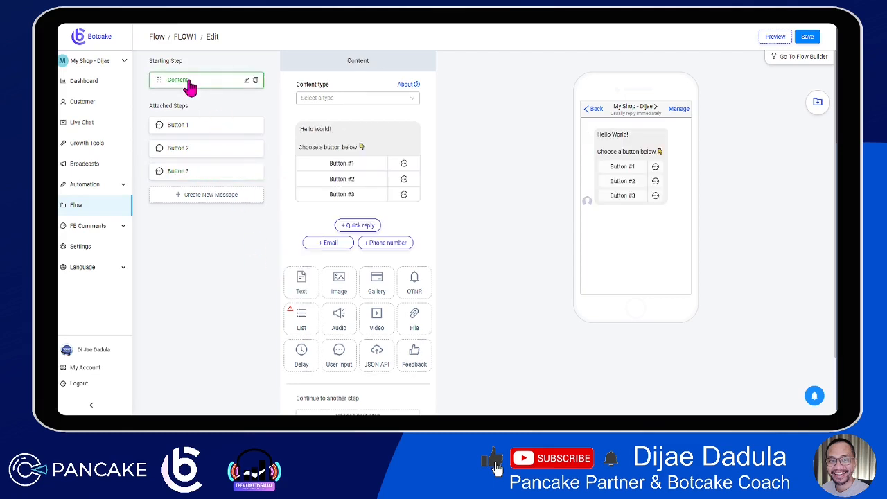
click(786, 59)
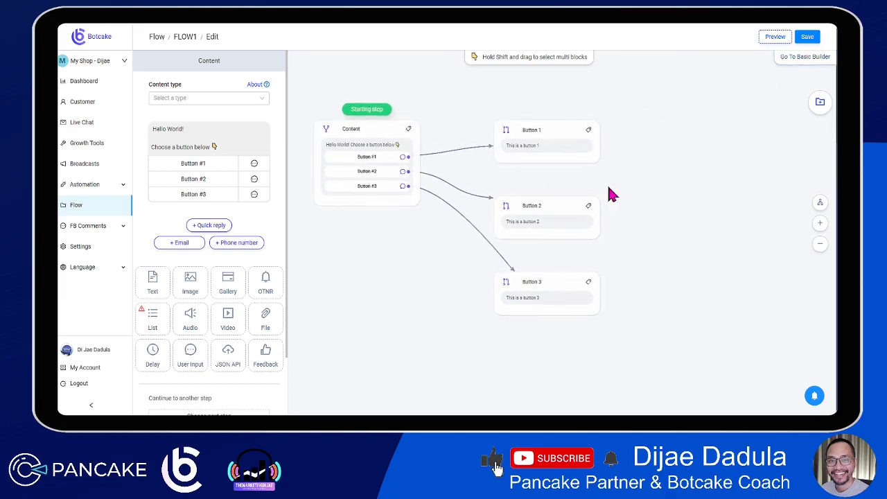
click(806, 36)
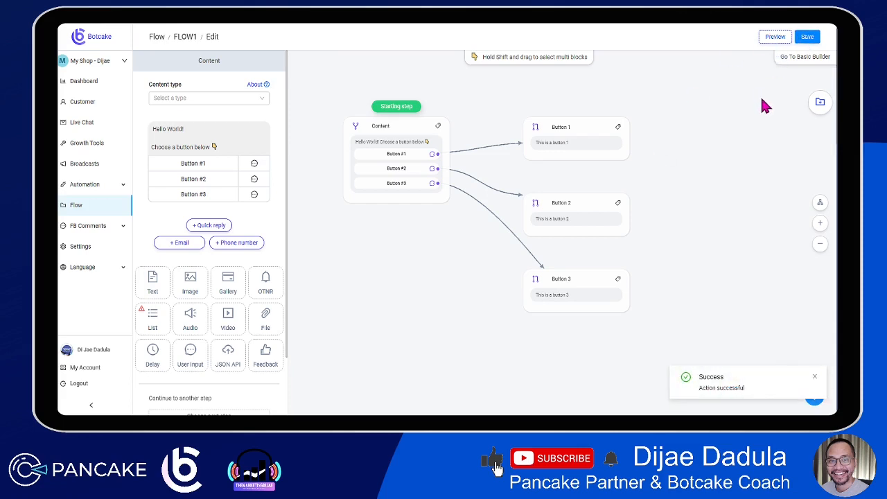